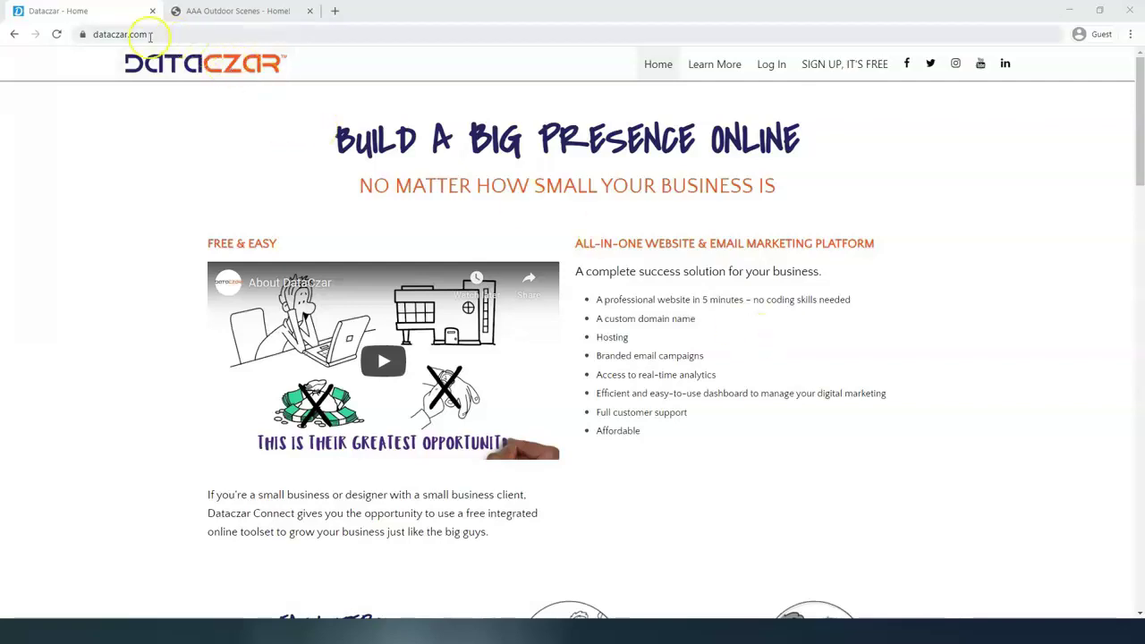
# - Log in to Dataczar Connect from dataczar.com with the account password
pyautogui.click(88, 34)
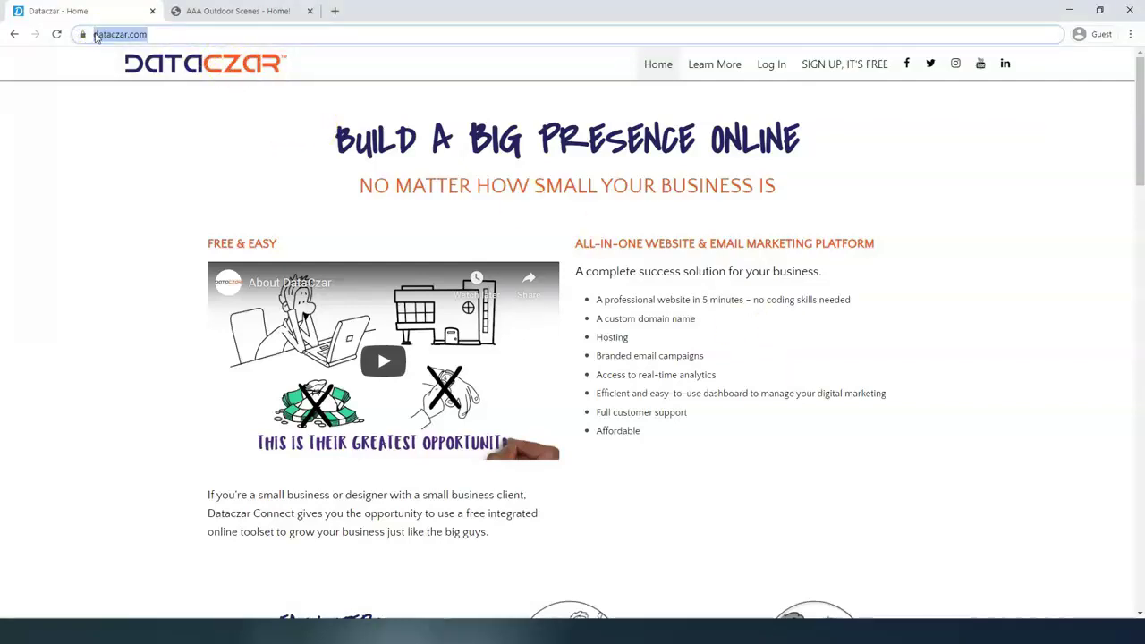
pyautogui.click(769, 66)
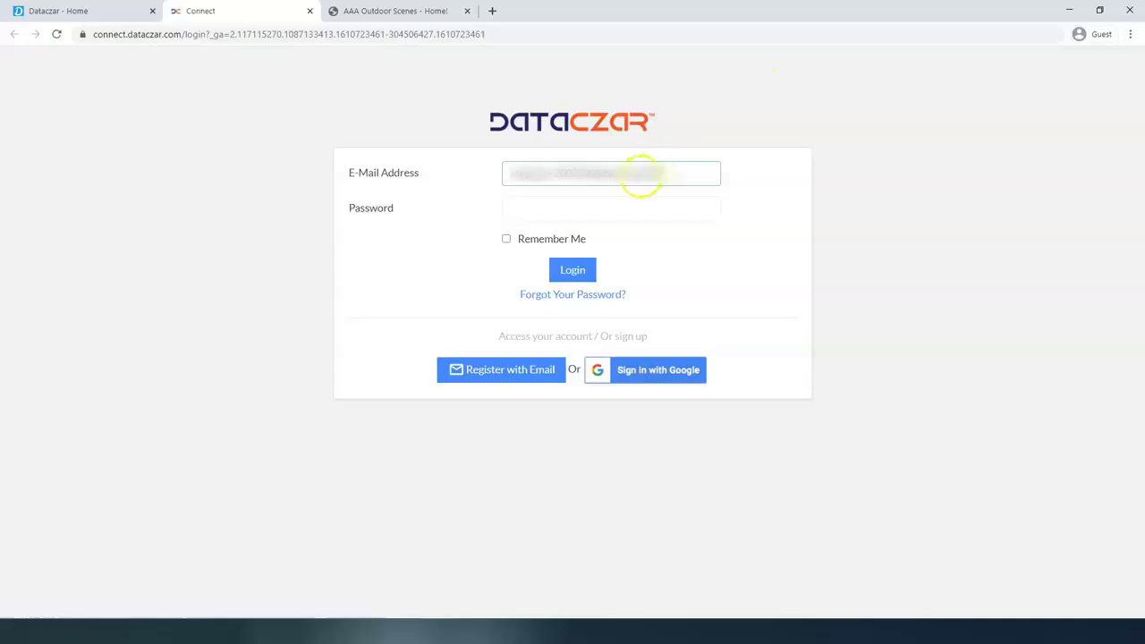
pyautogui.click(579, 212)
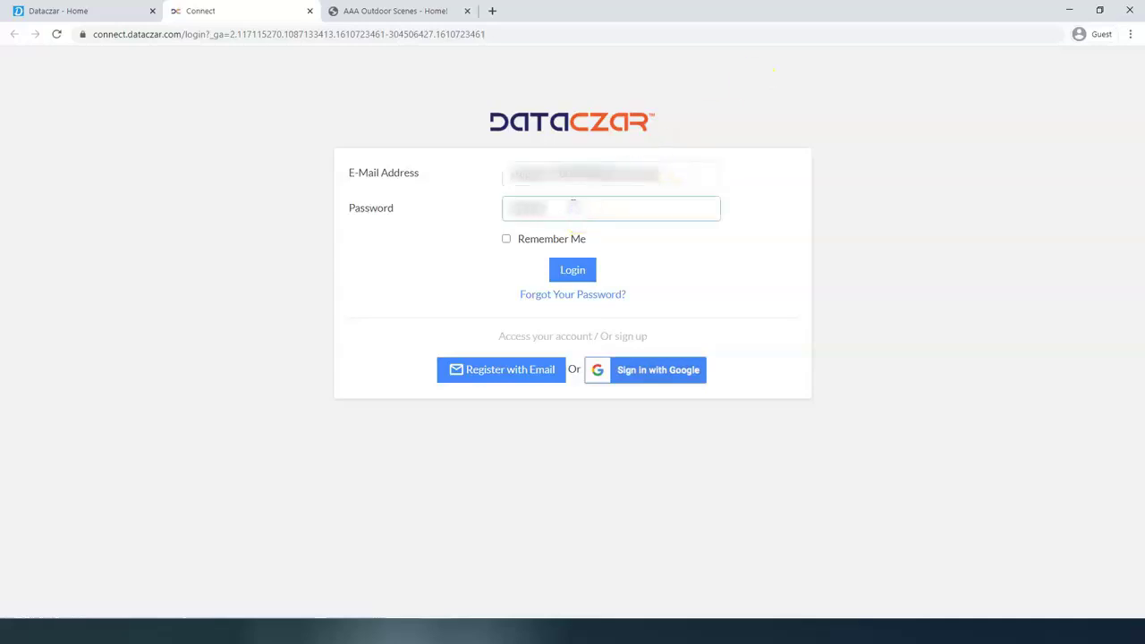
pyautogui.press('Return')
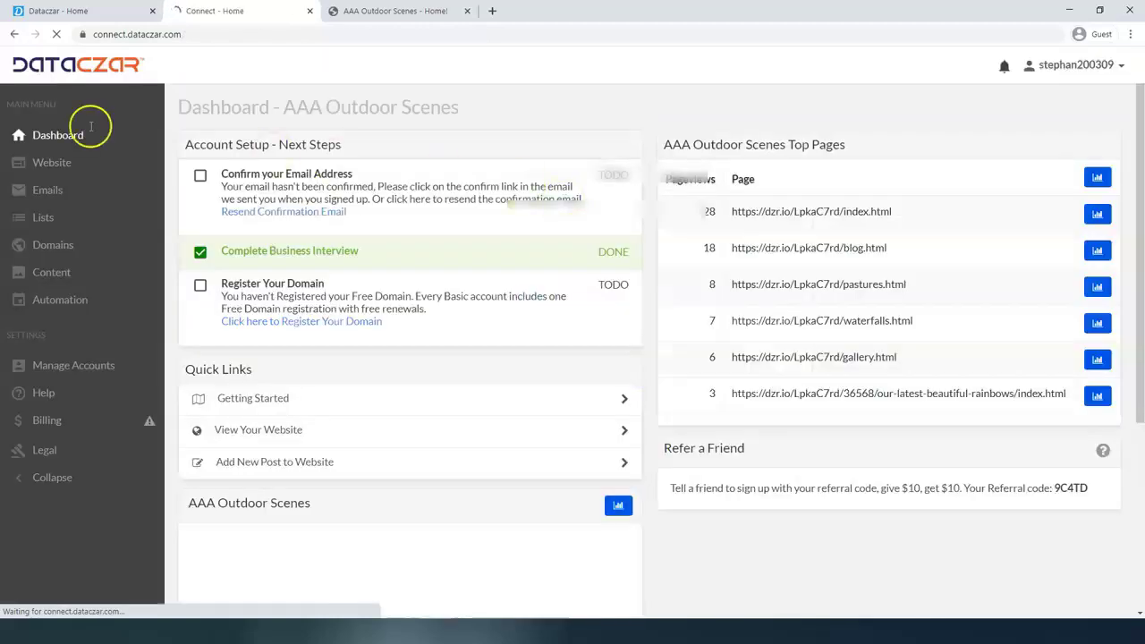
# - Close the Dataczar home tab, go full screen, and open the AAA Outdoor Scenes website overview
pyautogui.click(152, 11)
pyautogui.press('F11')
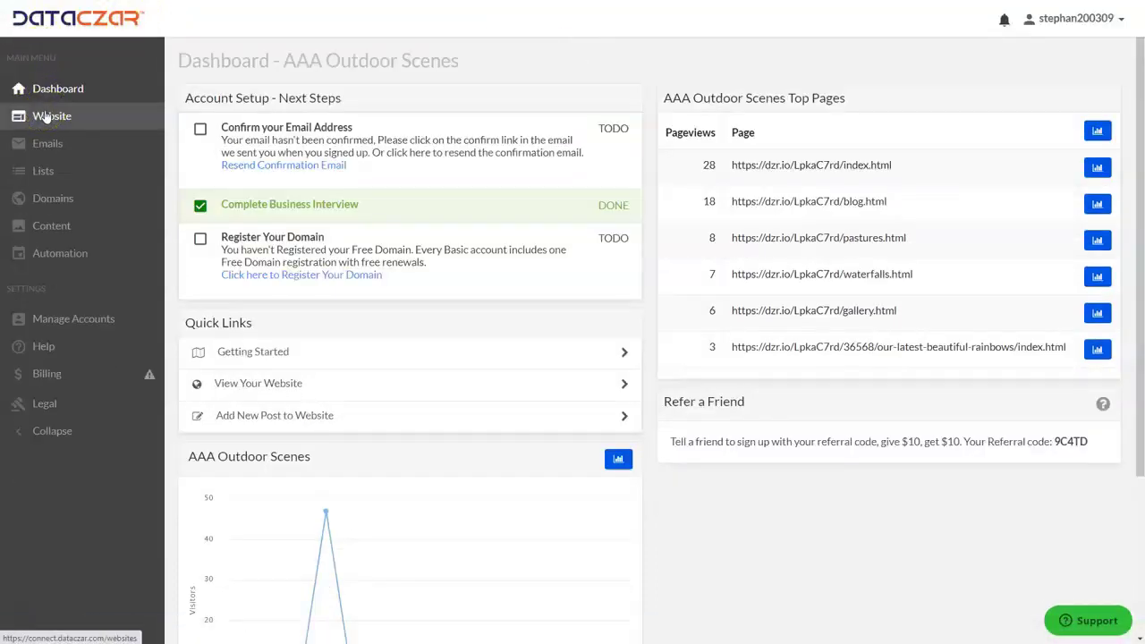
pyautogui.click(45, 117)
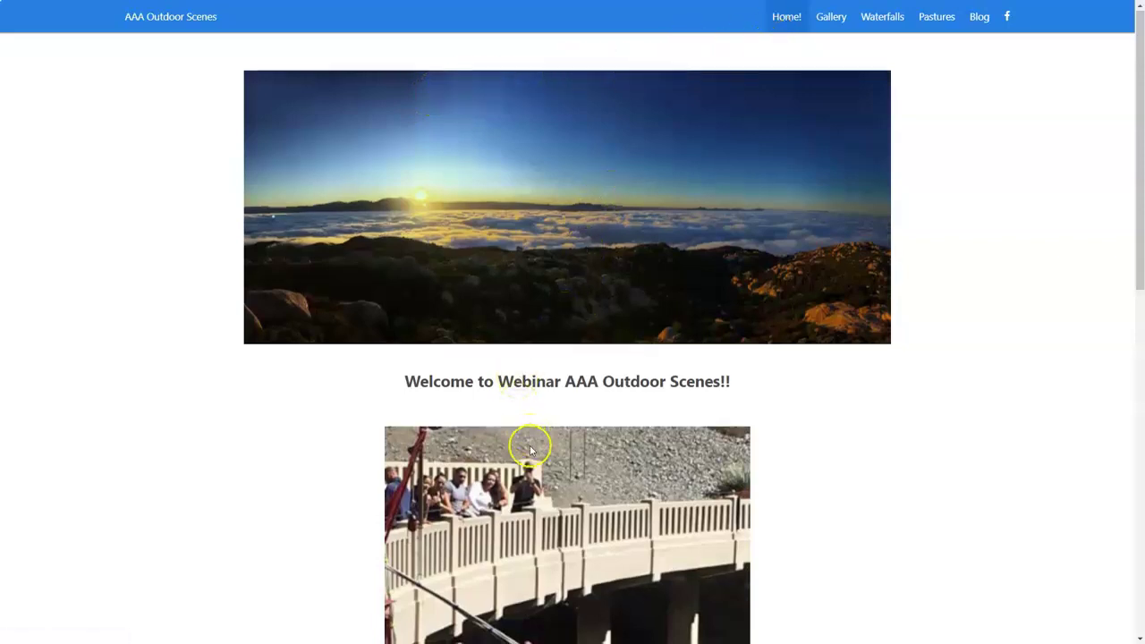
# - Read the 'Our Latest Beautiful Rainbows!' blog post on the live site, then return to Home!
pyautogui.scroll(-4, 528, 440)
pyautogui.scroll(4, 529, 450)
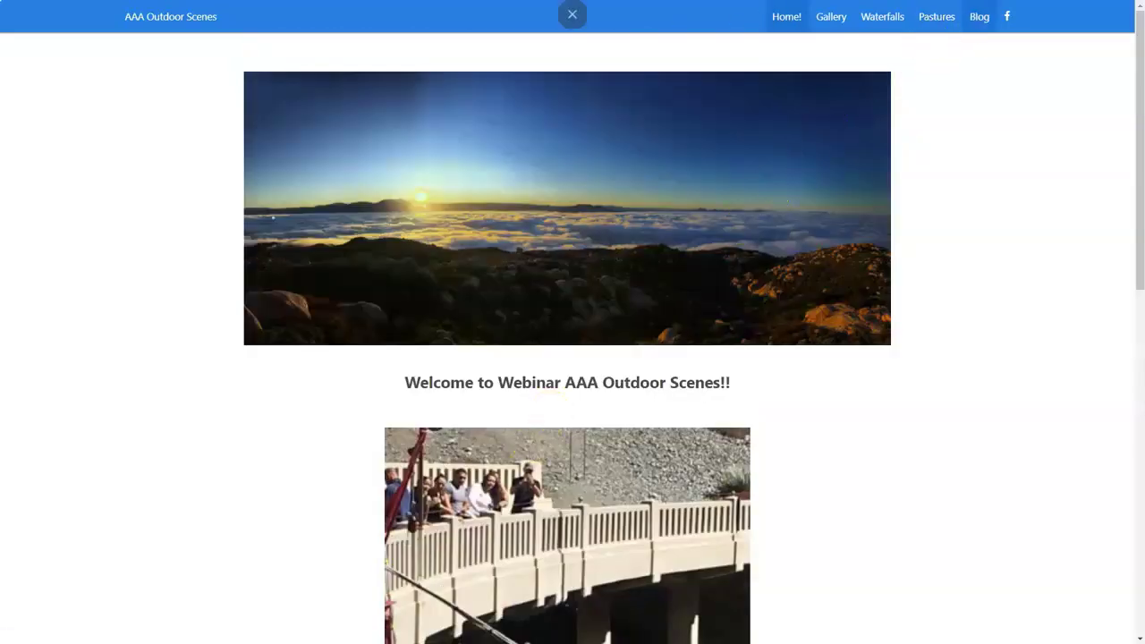
pyautogui.click(979, 17)
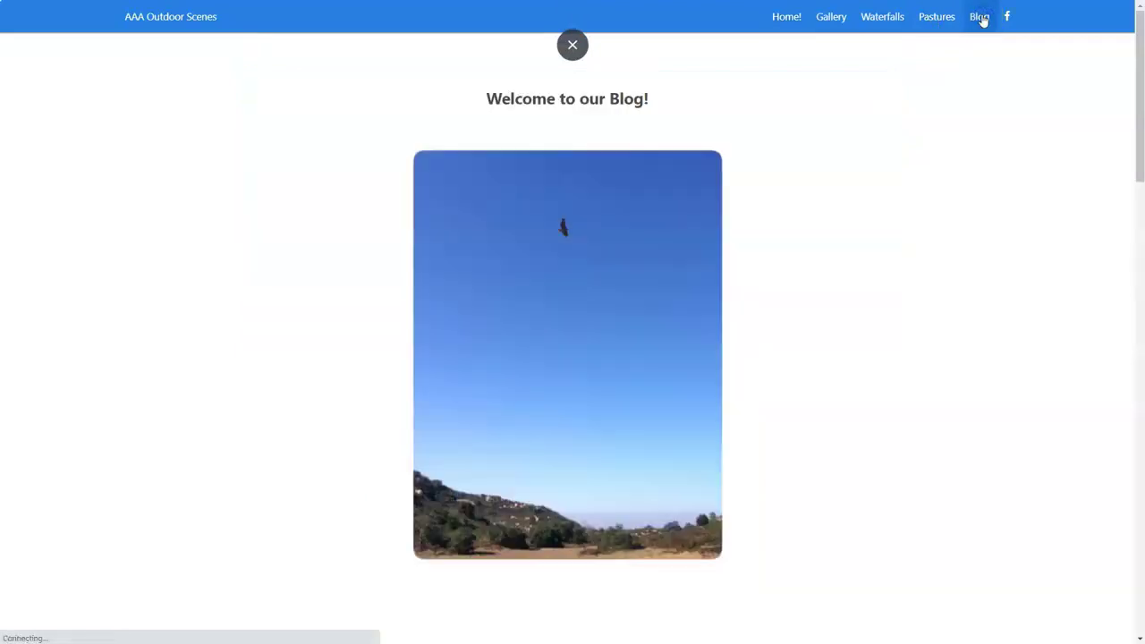
pyautogui.scroll(-2, 975, 31)
pyautogui.scroll(-4, 975, 34)
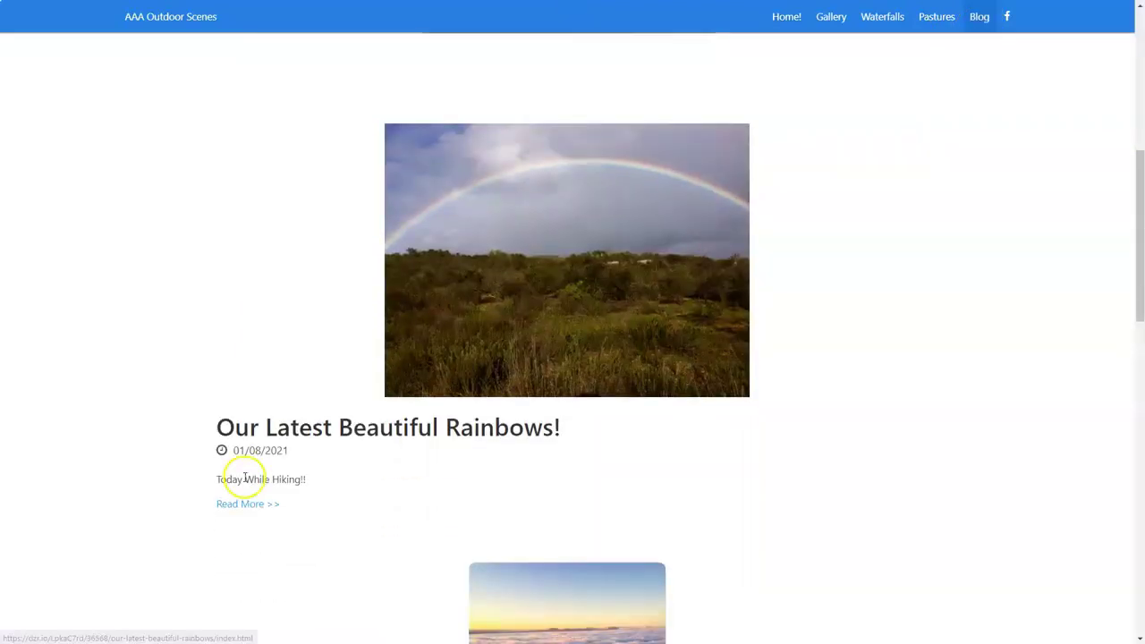
pyautogui.click(229, 505)
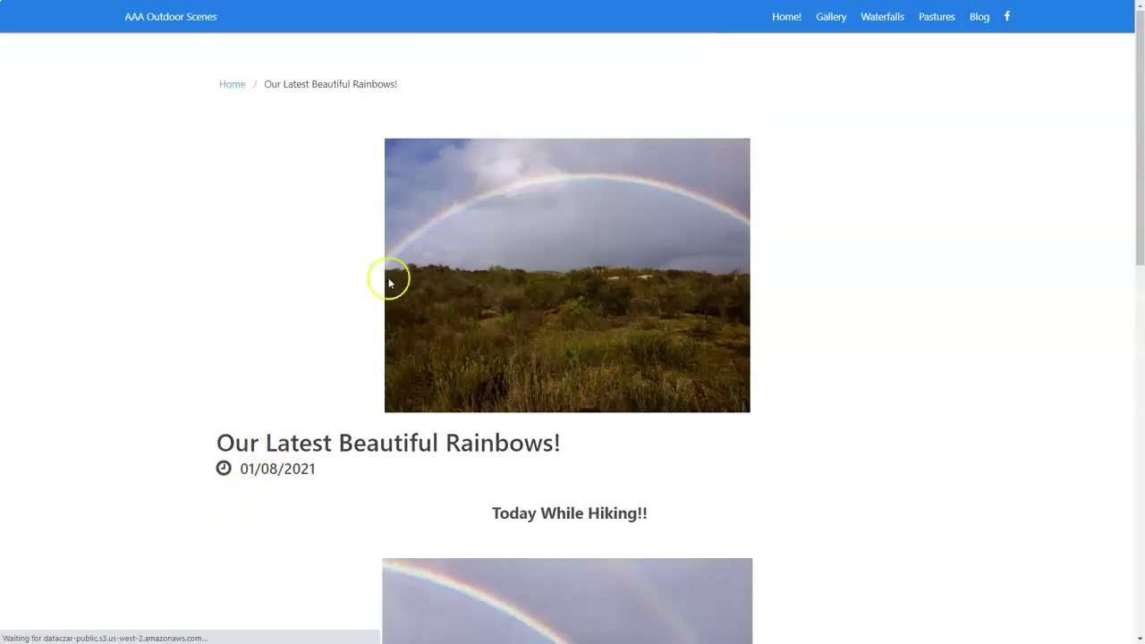
pyautogui.scroll(-5, 394, 277)
pyautogui.scroll(5, 409, 268)
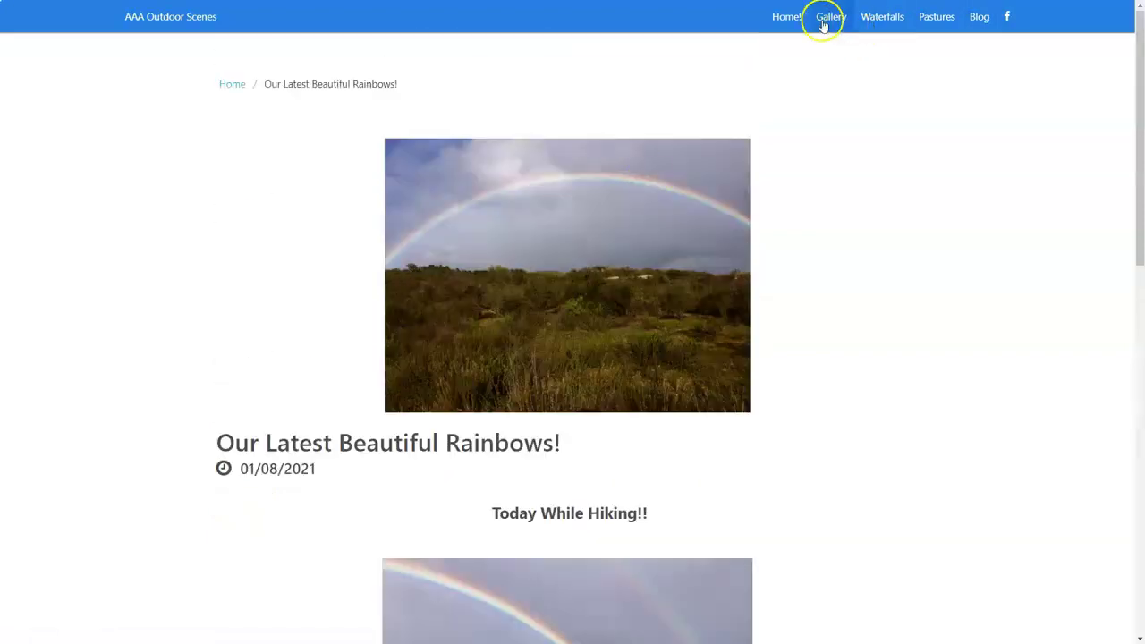
pyautogui.click(788, 20)
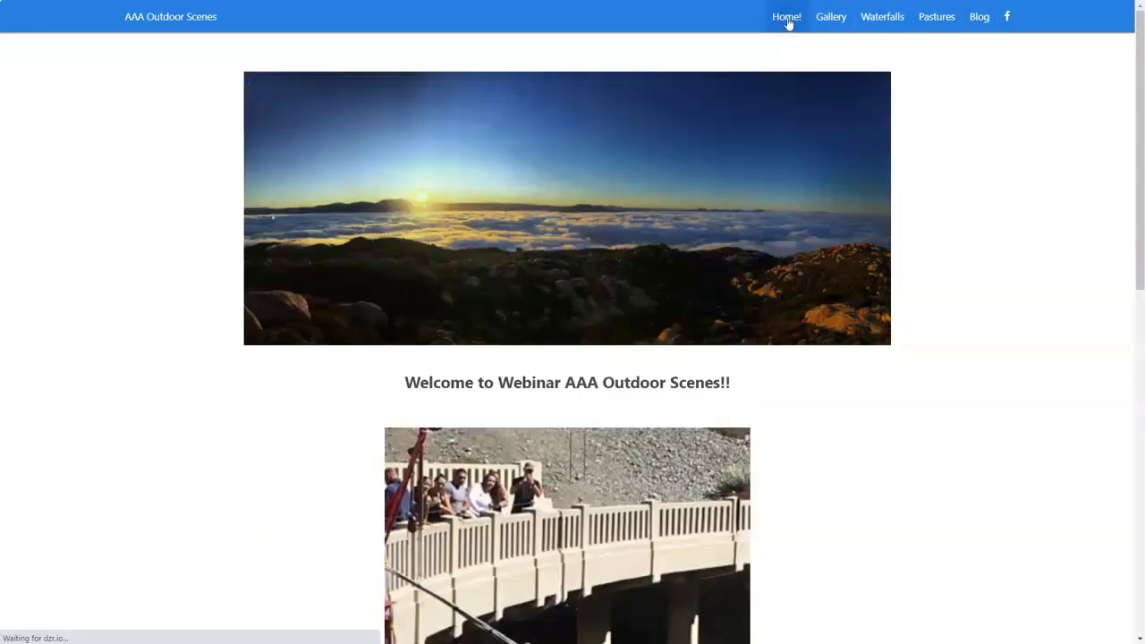
# - Back in the dashboard, open the Home! - Index page from Pages in the editor
pyautogui.hotkey('ctrl', 'w')
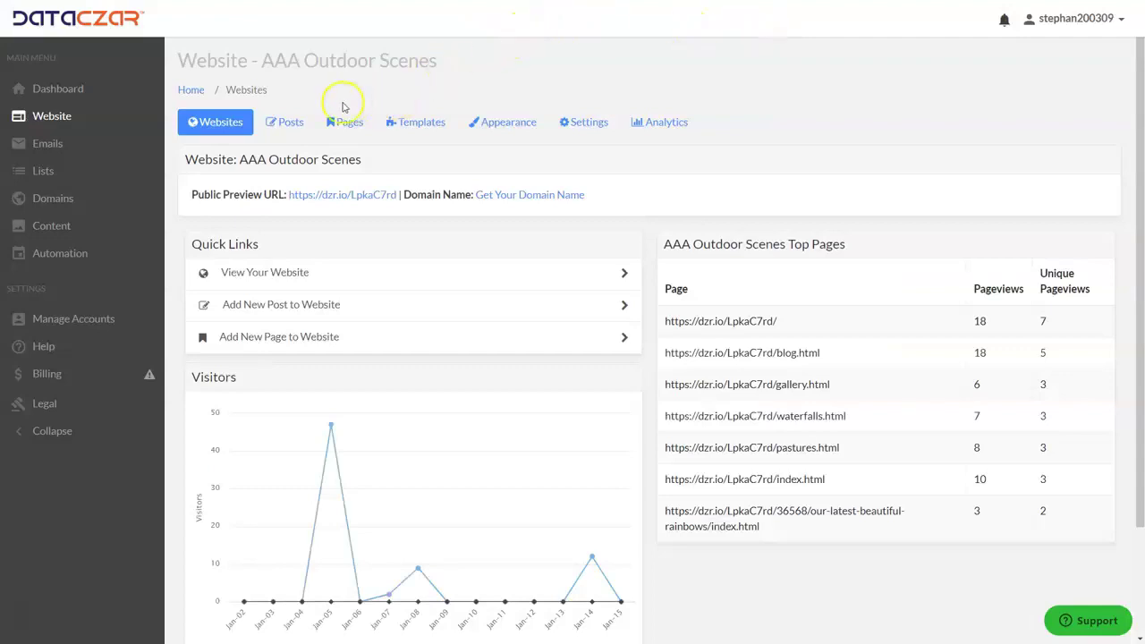
pyautogui.click(349, 128)
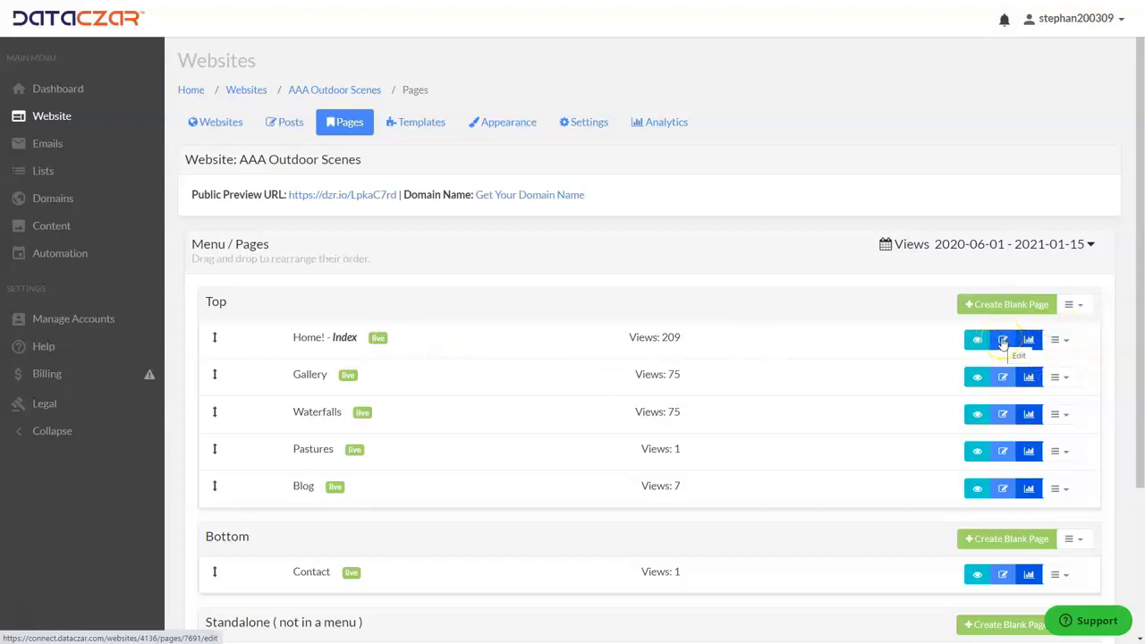
pyautogui.click(1003, 339)
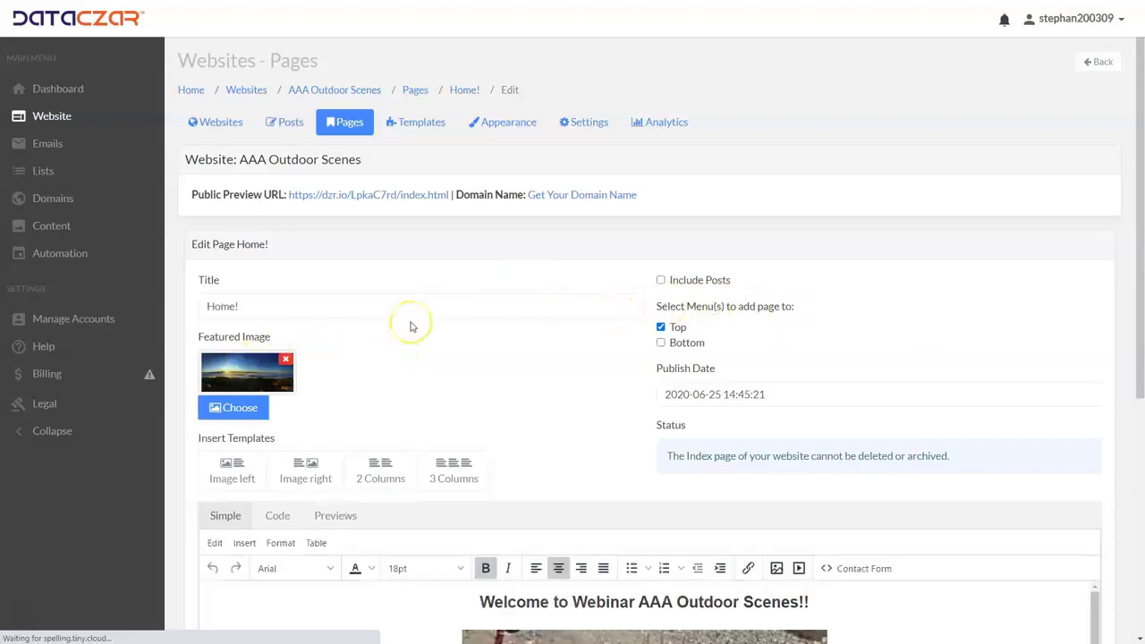
# - Start a new 14pt line directly below the home page heading
pyautogui.scroll(-3, 411, 327)
pyautogui.scroll(-1, 412, 326)
pyautogui.click(809, 272)
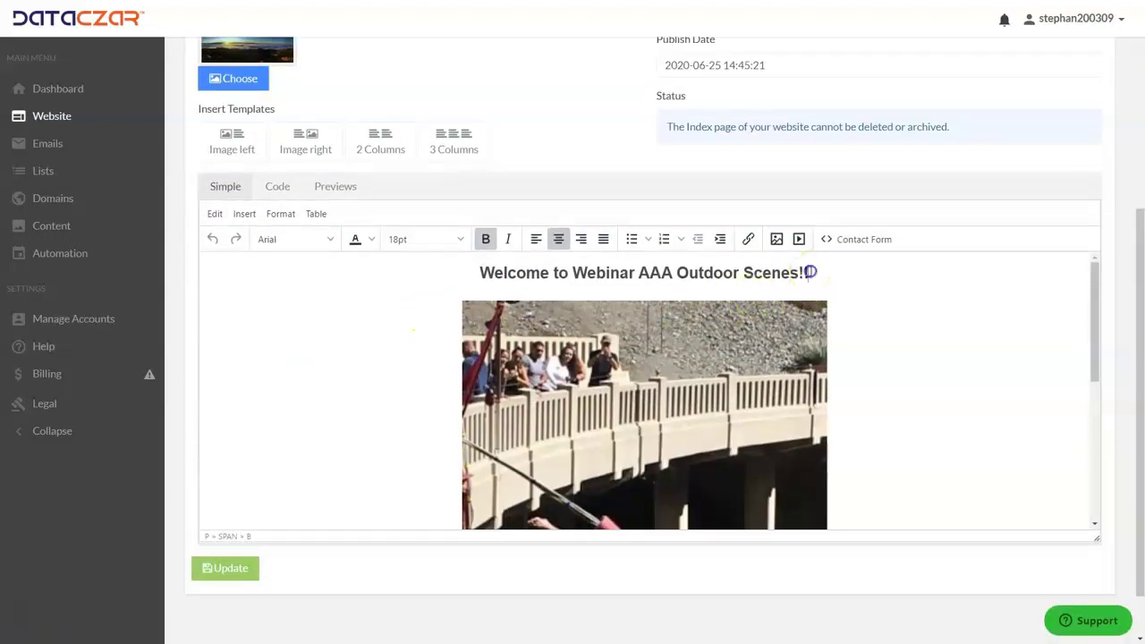
pyautogui.press('Return')
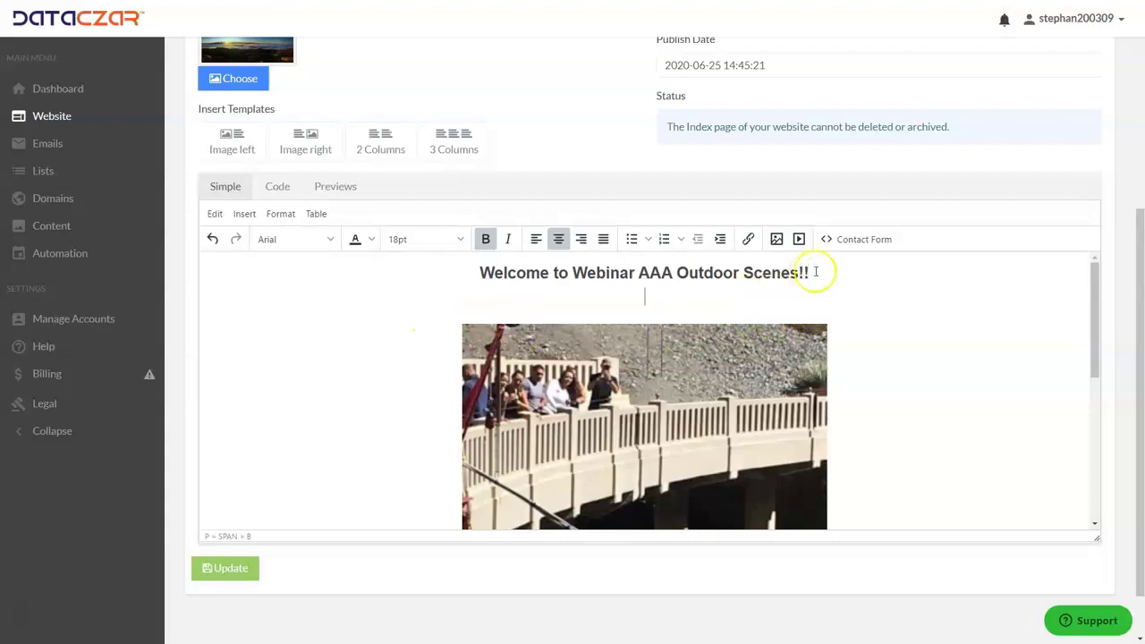
pyautogui.click(460, 244)
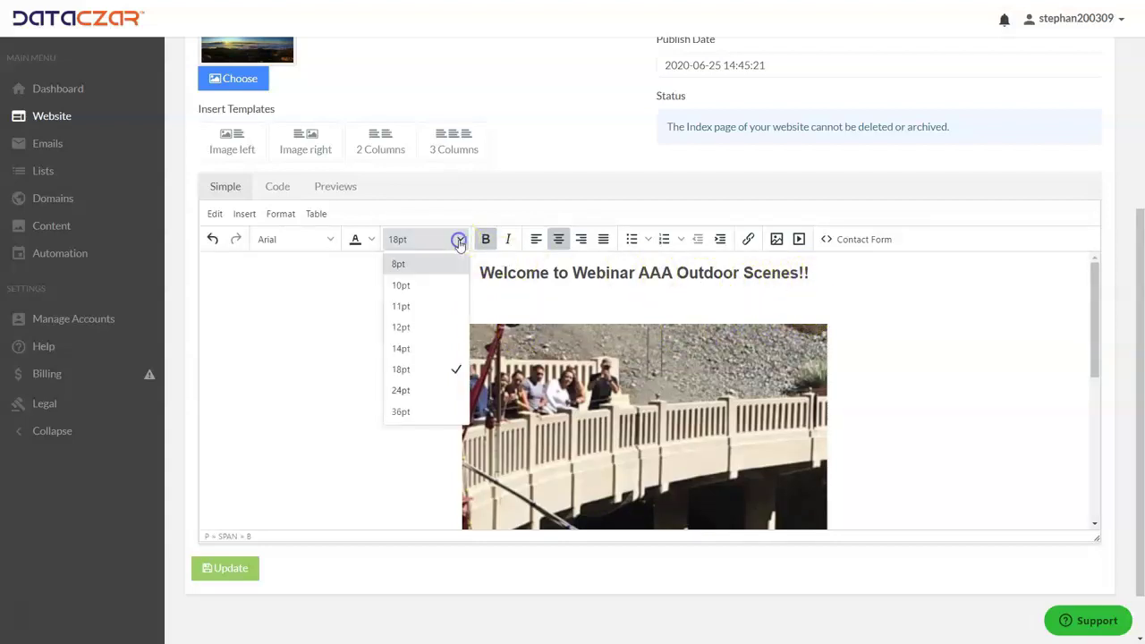
pyautogui.click(413, 349)
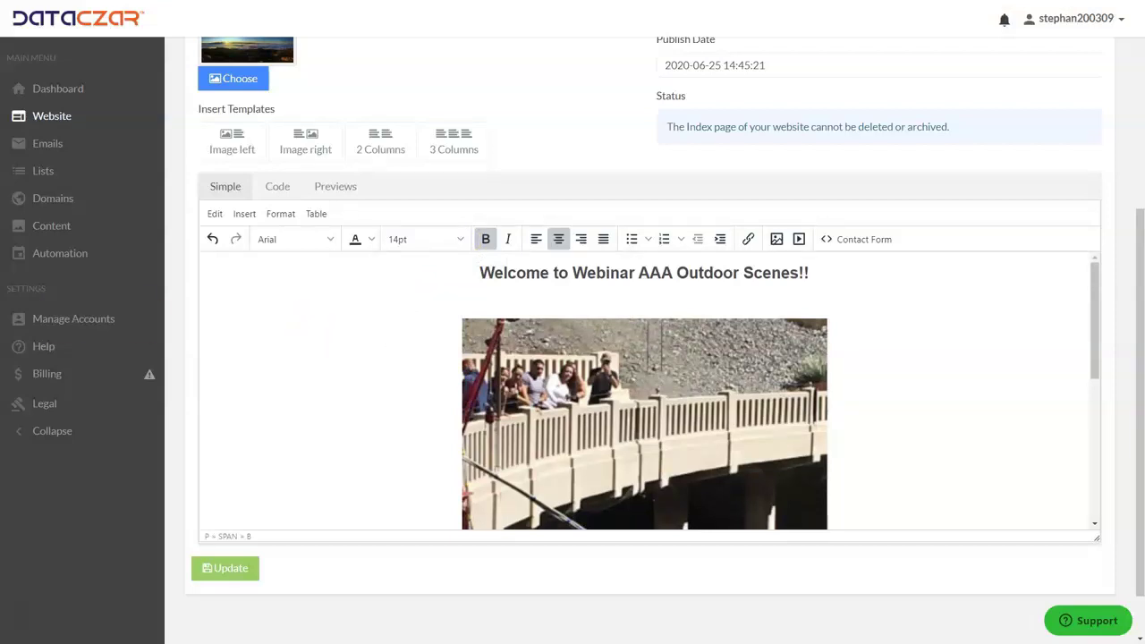
# - Type the tagline 'We specialize in hiking, photography and the great outdoors!' and select the bungee photo
pyautogui.click(660, 299)
pyautogui.write('We specialize in hiking, photography and the great outdoors!')
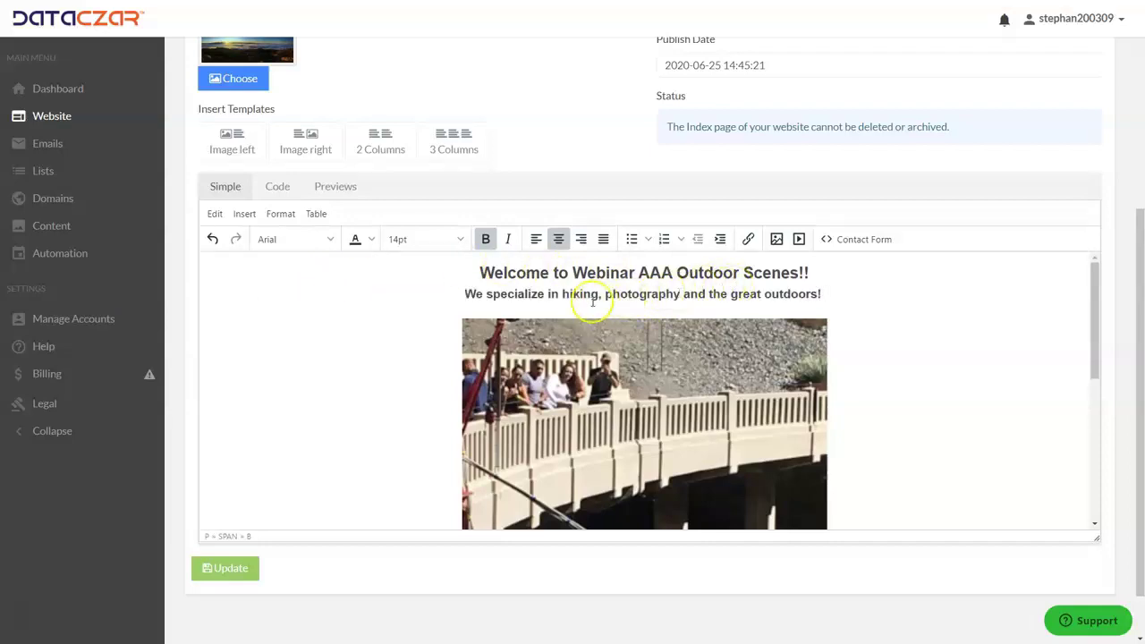
pyautogui.moveTo(821, 293); pyautogui.dragTo(480, 295)
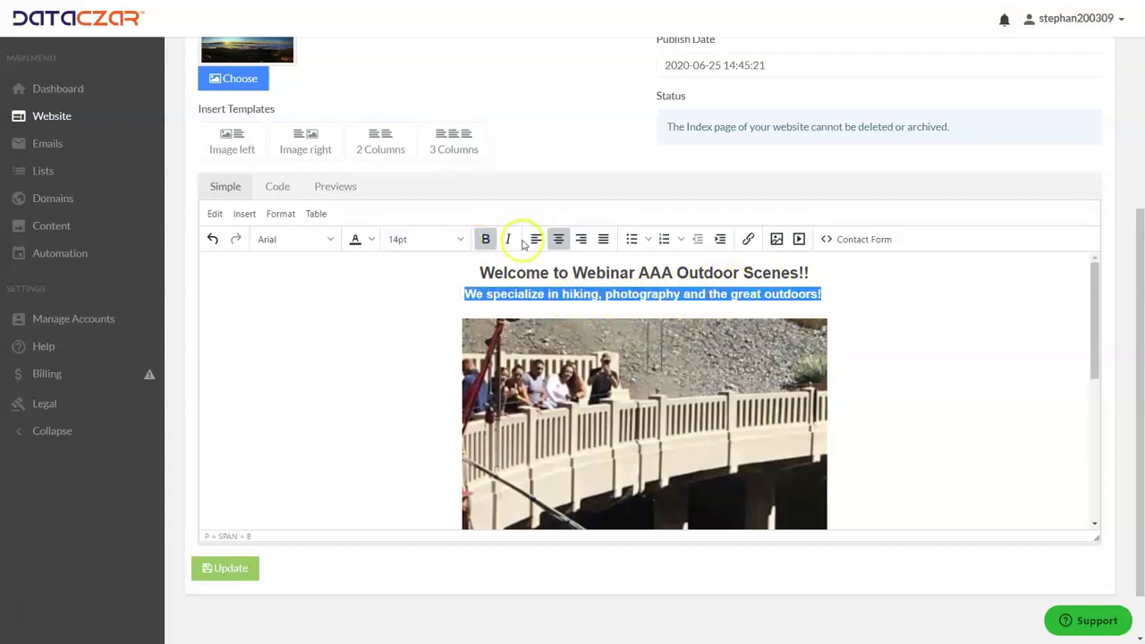
pyautogui.click(849, 277)
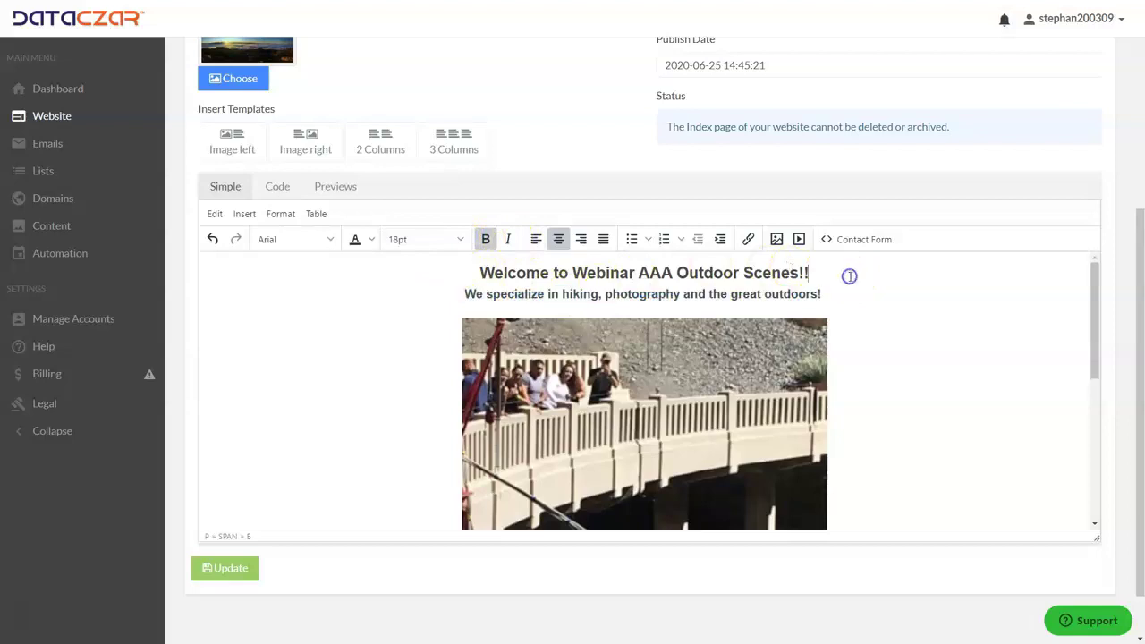
pyautogui.scroll(-3, 842, 304)
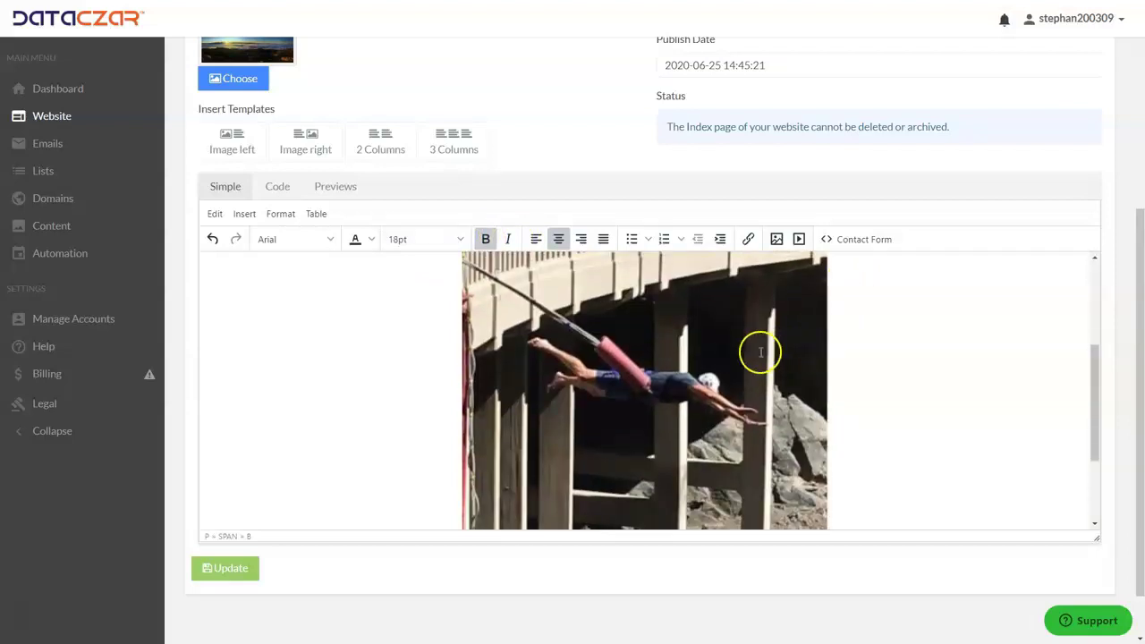
pyautogui.click(673, 376)
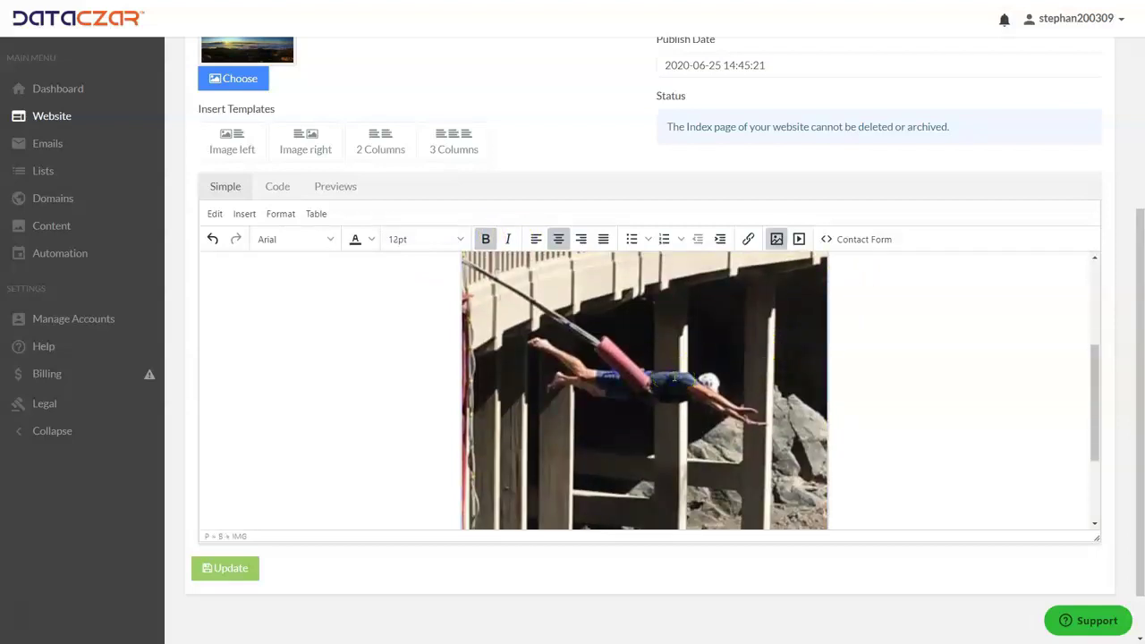
pyautogui.scroll(-3, 887, 332)
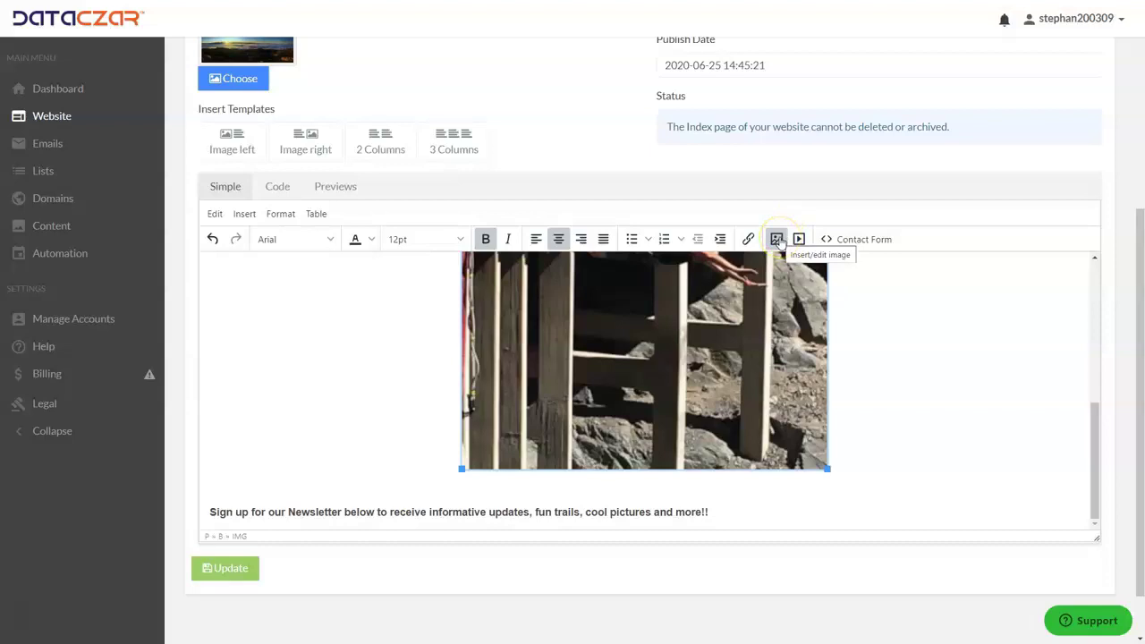
# - Replace the bungee jumping photo with the mountain lake image from the uploaded files
pyautogui.click(777, 239)
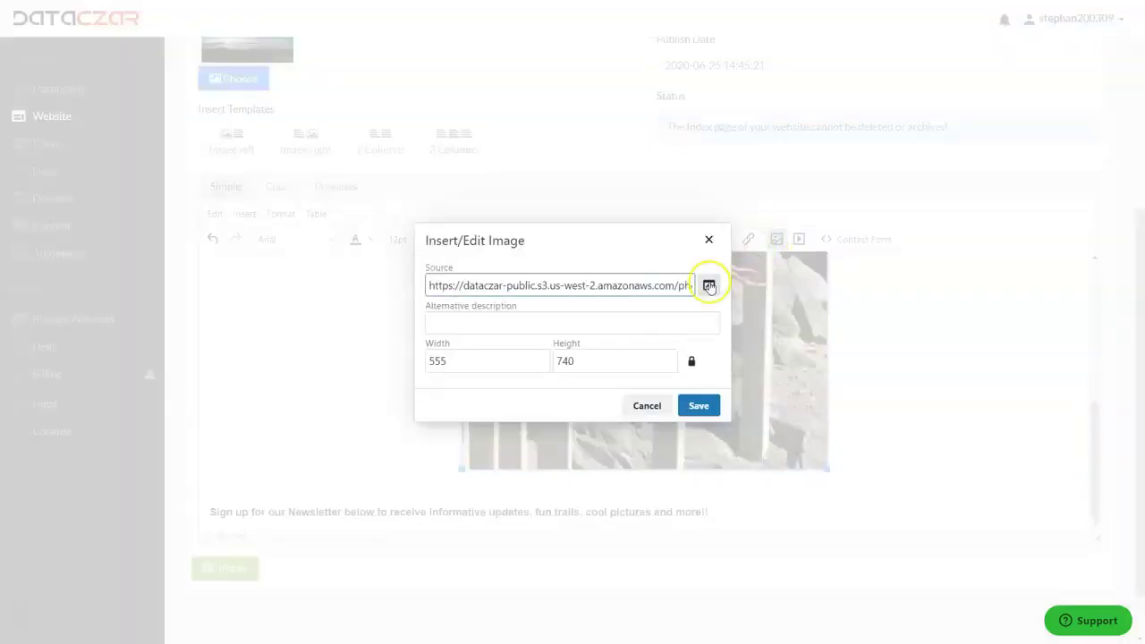
pyautogui.click(710, 286)
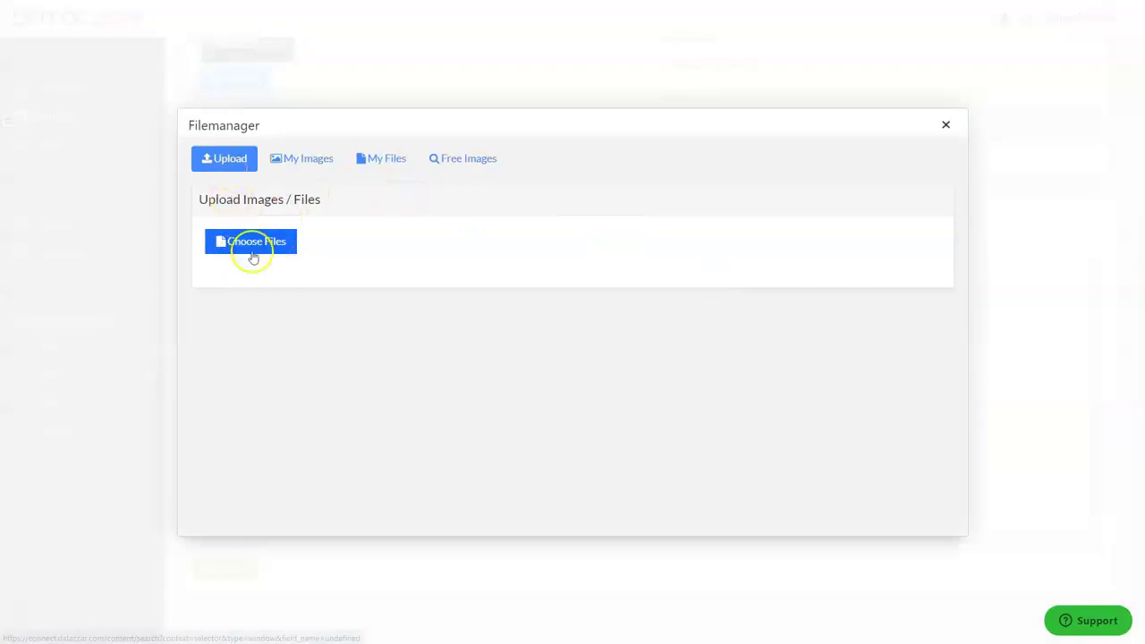
pyautogui.click(290, 164)
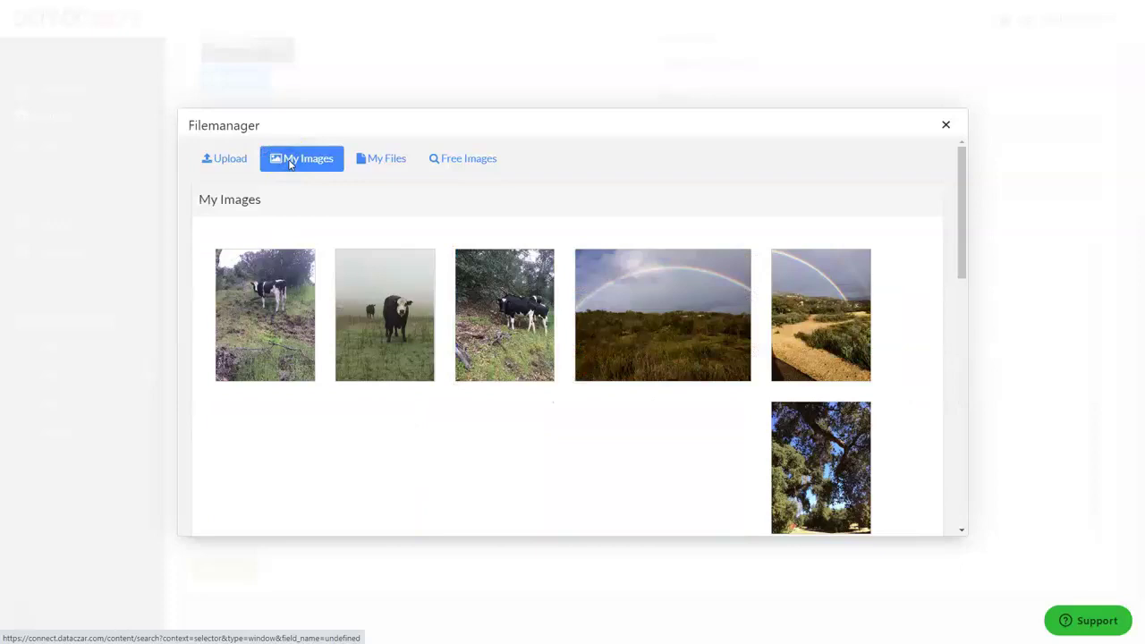
pyautogui.scroll(-1, 565, 289)
pyautogui.scroll(-2, 564, 290)
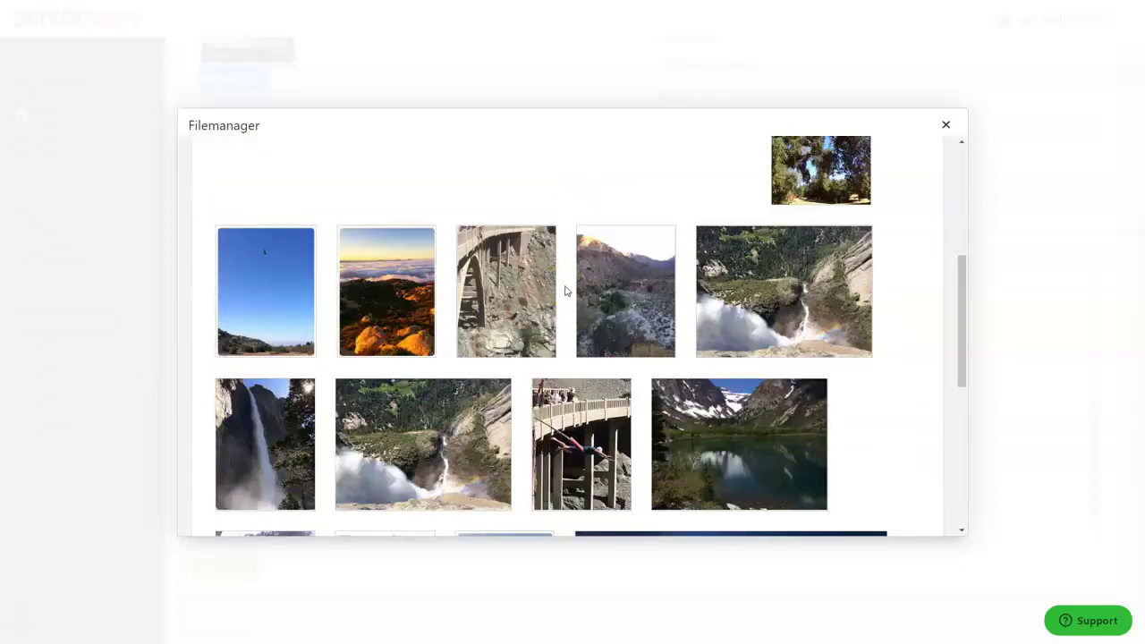
pyautogui.moveTo(737, 450); pyautogui.dragTo(739, 303)
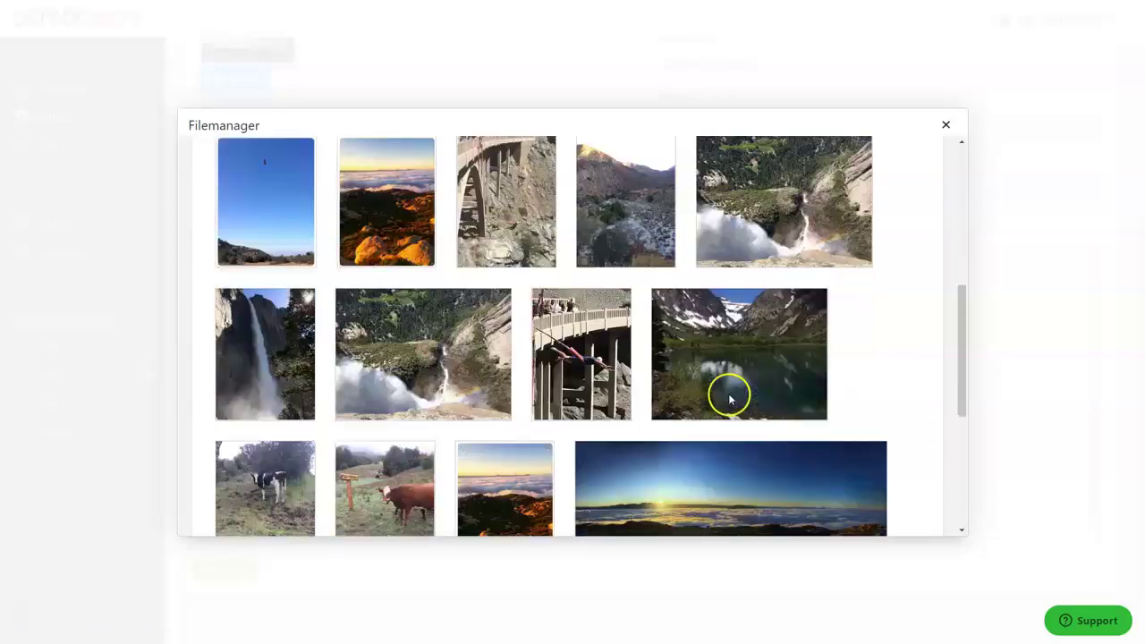
pyautogui.click(783, 349)
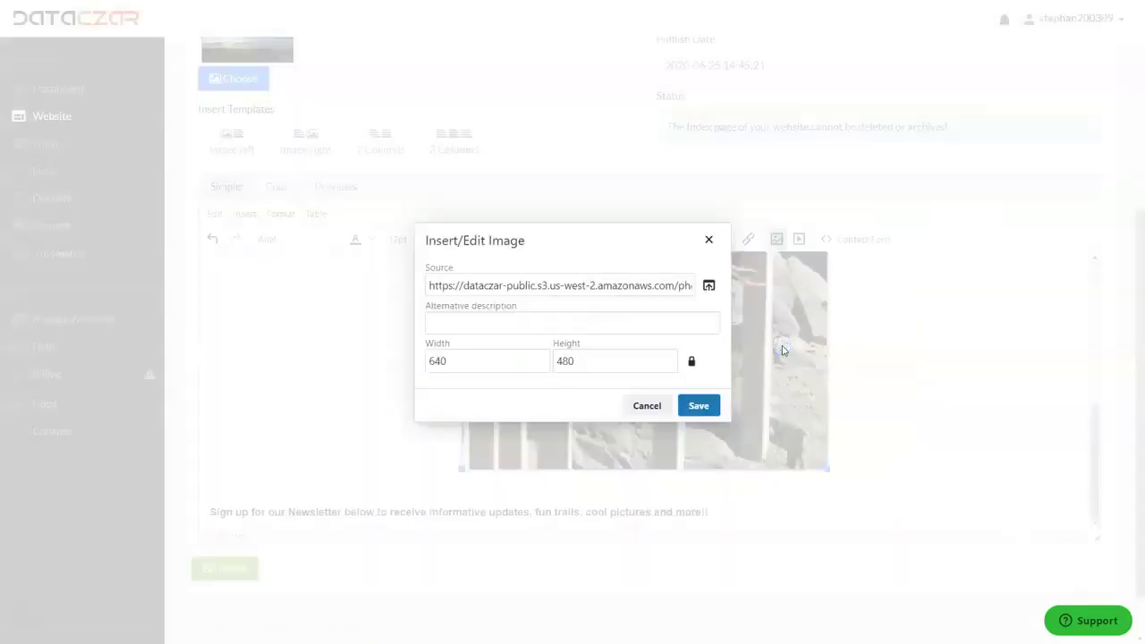
pyautogui.click(701, 407)
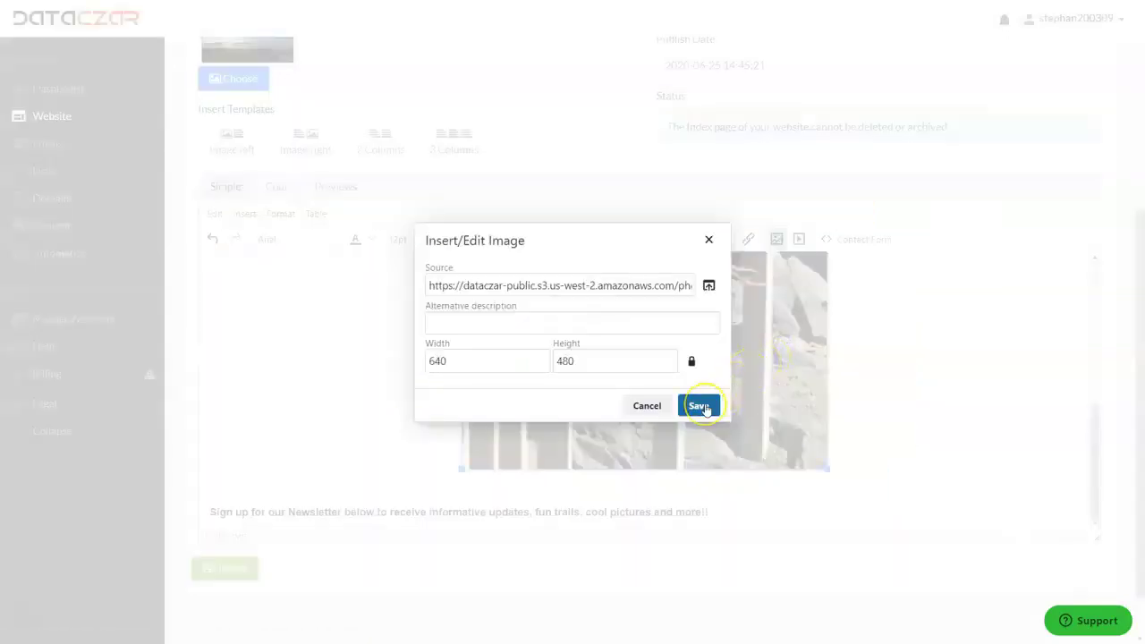
pyautogui.click(701, 407)
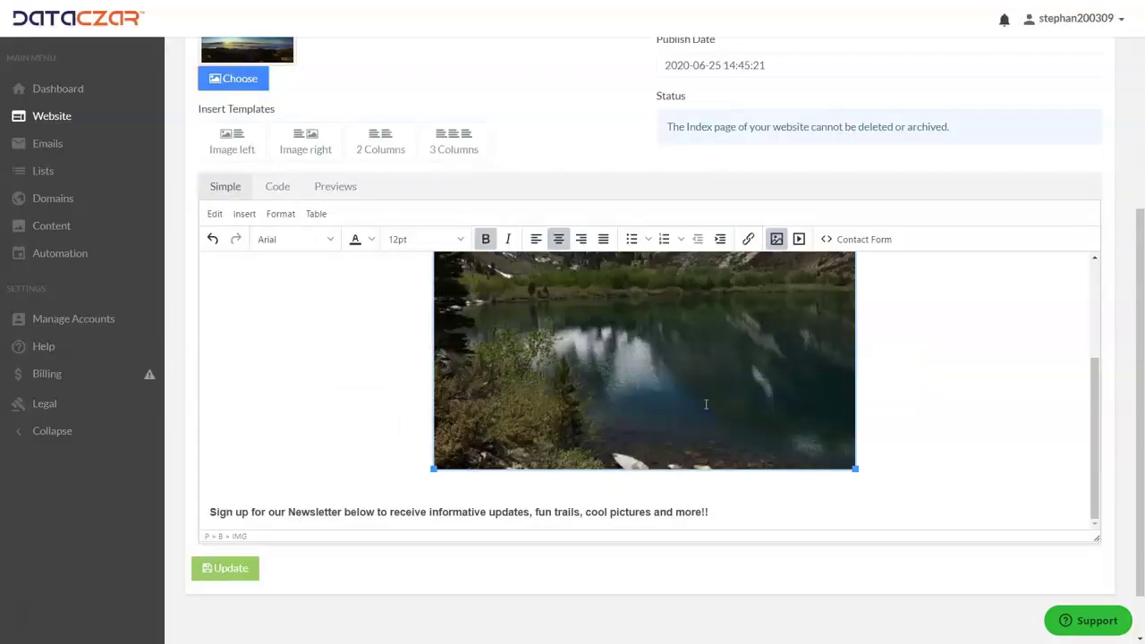
# - Resize the lake photo to about 820×615 and save the Home! page with Update
pyautogui.scroll(-1, 761, 394)
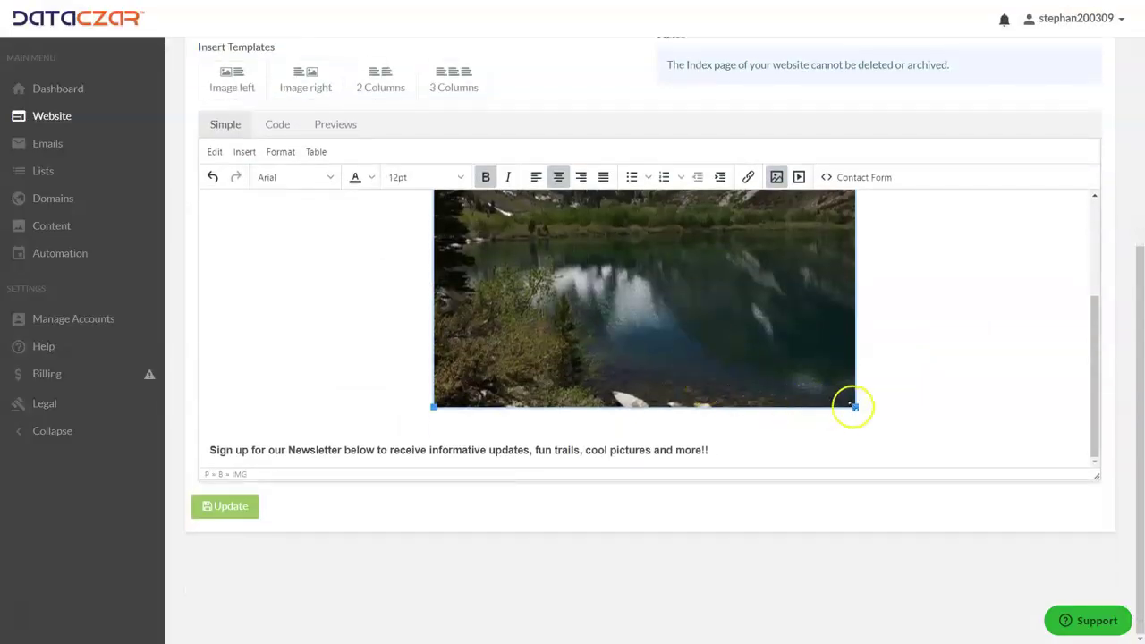
pyautogui.moveTo(855, 407); pyautogui.dragTo(959, 435)
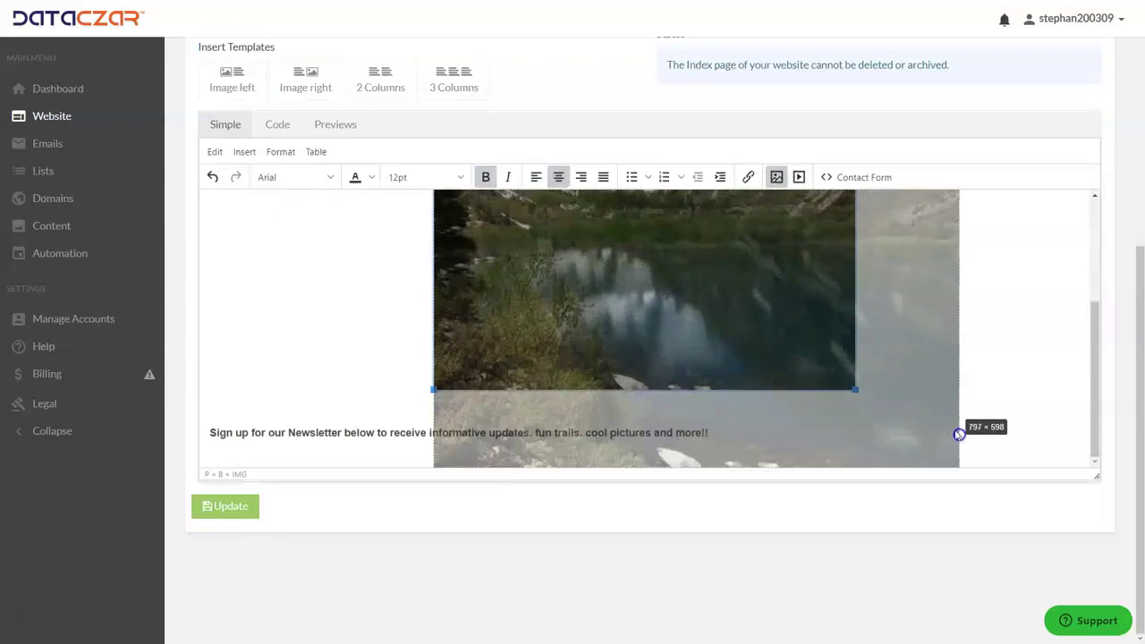
pyautogui.moveTo(382, 407); pyautogui.dragTo(371, 420)
pyautogui.scroll(3, 370, 383)
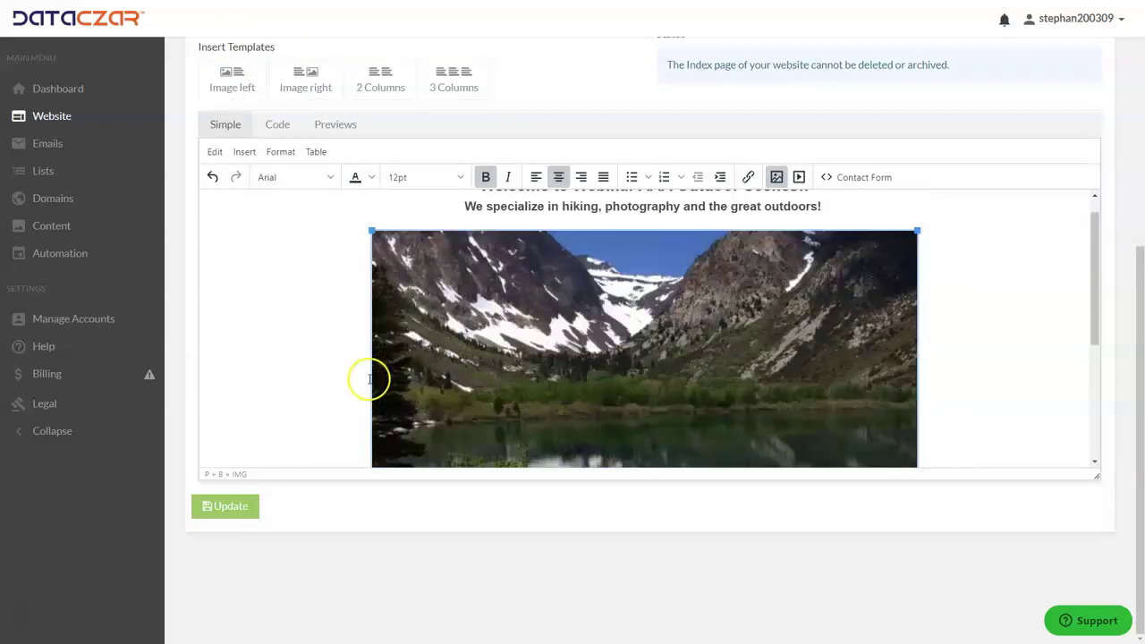
pyautogui.scroll(5, 420, 269)
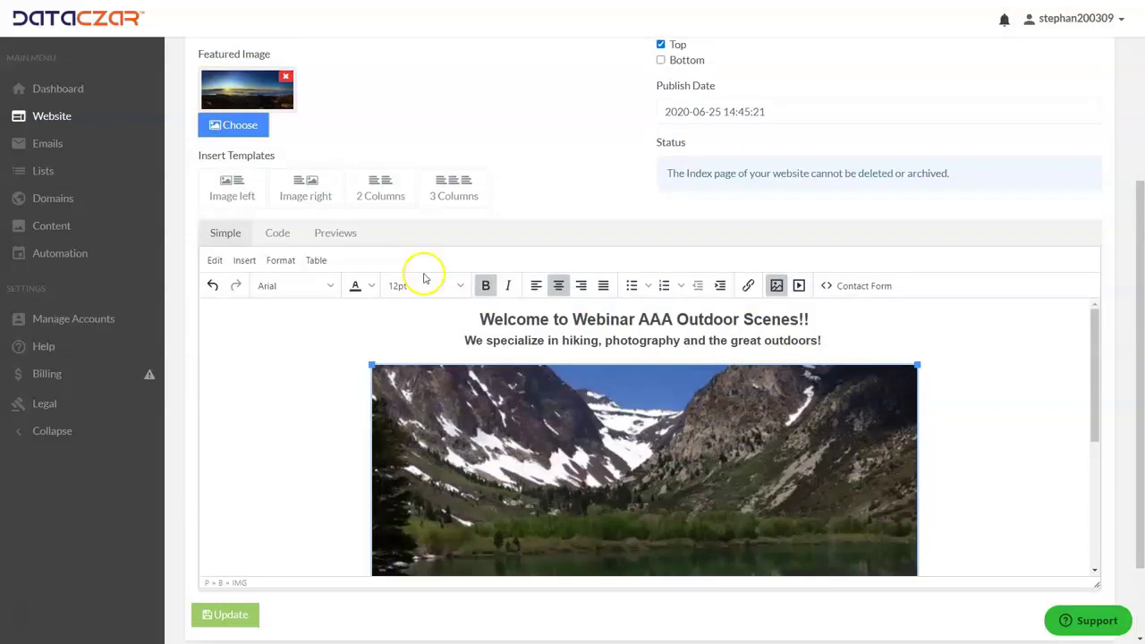
pyautogui.scroll(-3, 415, 267)
pyautogui.scroll(-3, 342, 421)
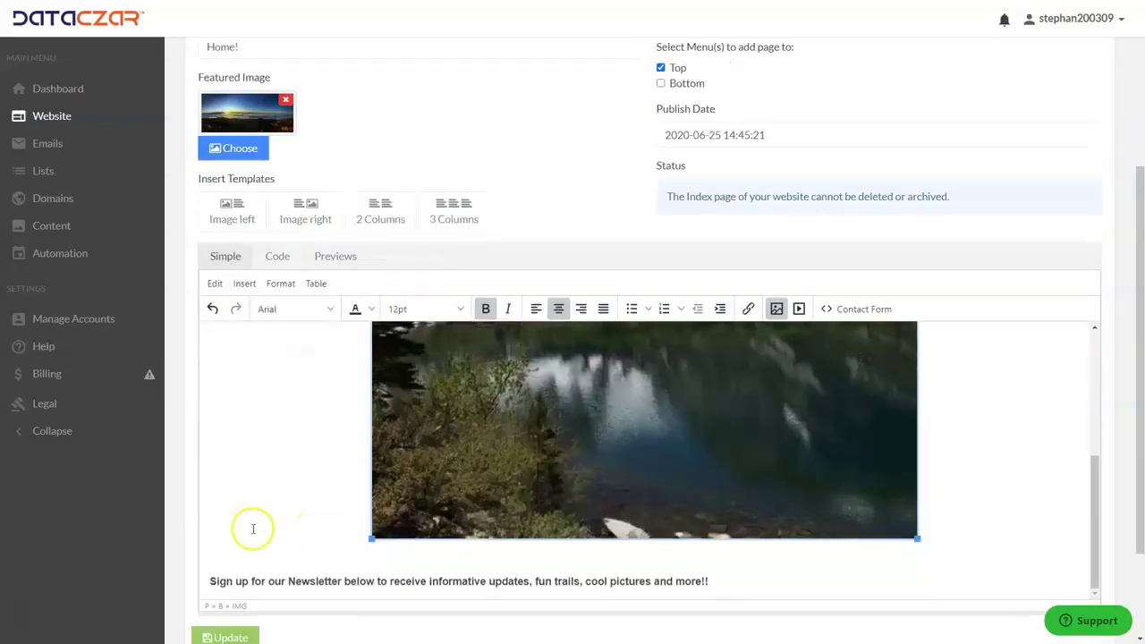
pyautogui.scroll(-2, 251, 528)
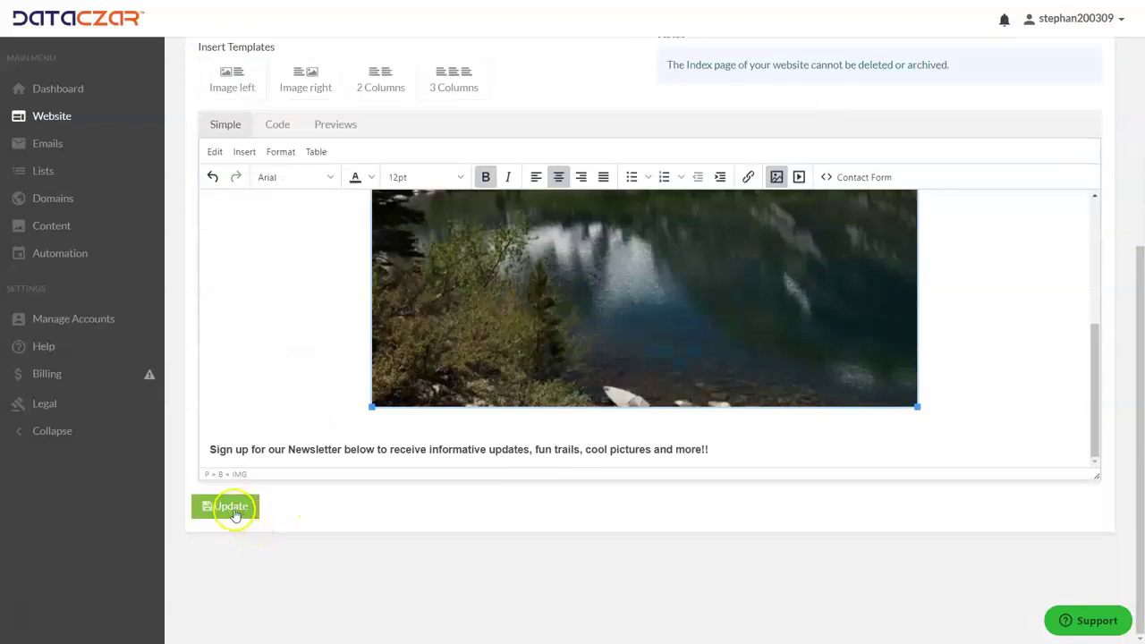
pyautogui.click(234, 515)
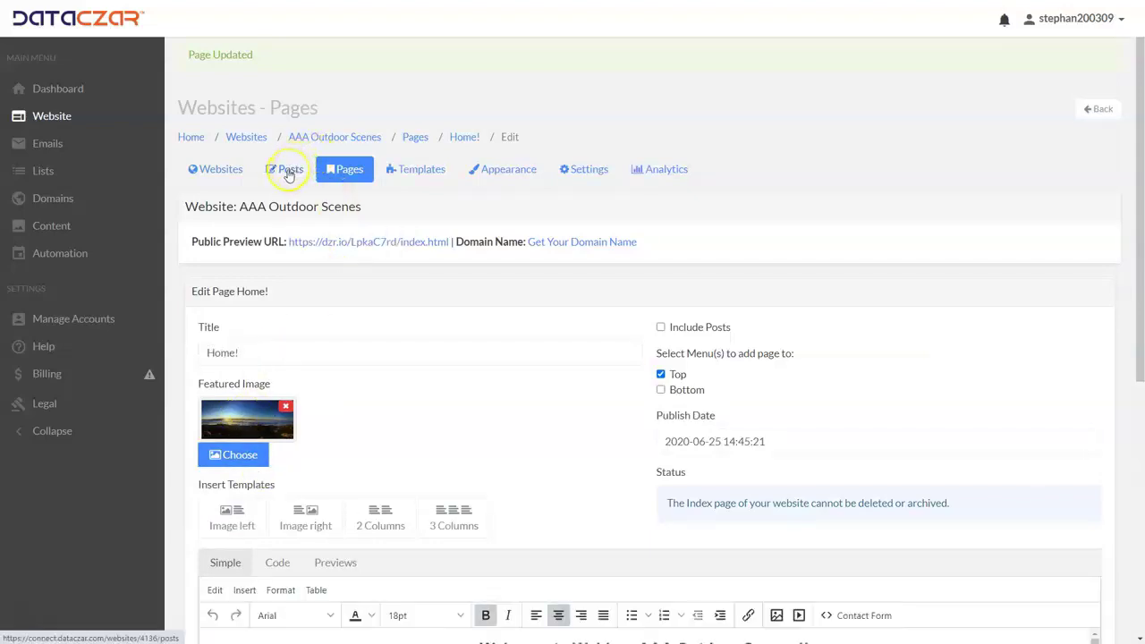
# - Open 'Our Latest Beautiful Rainbows!' from the Posts list in the editor
pyautogui.click(288, 172)
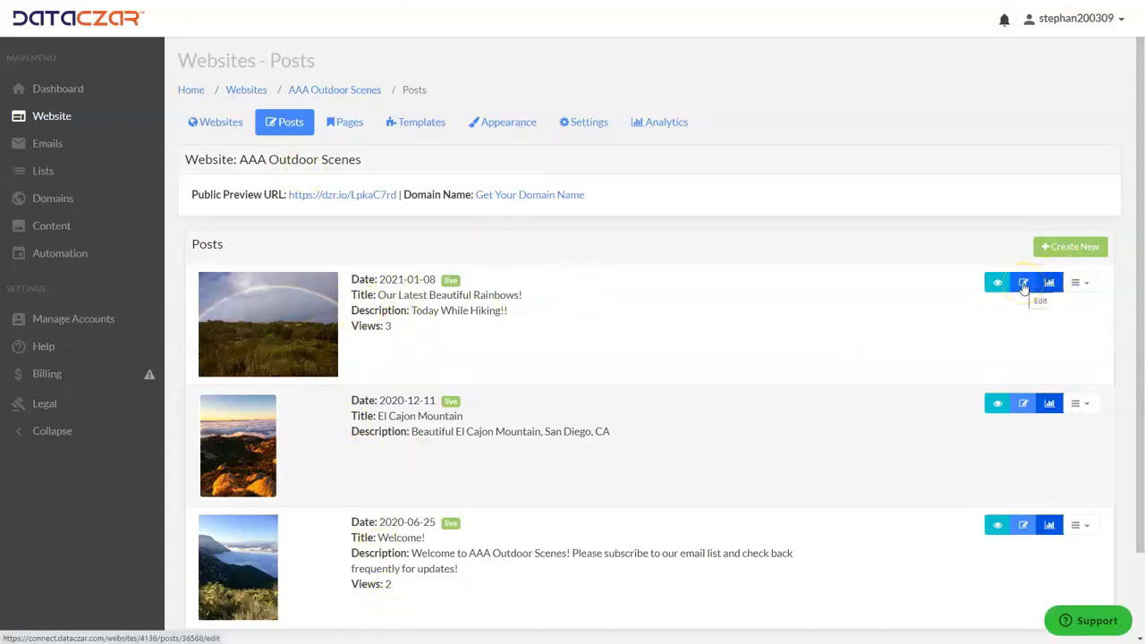
pyautogui.click(1024, 284)
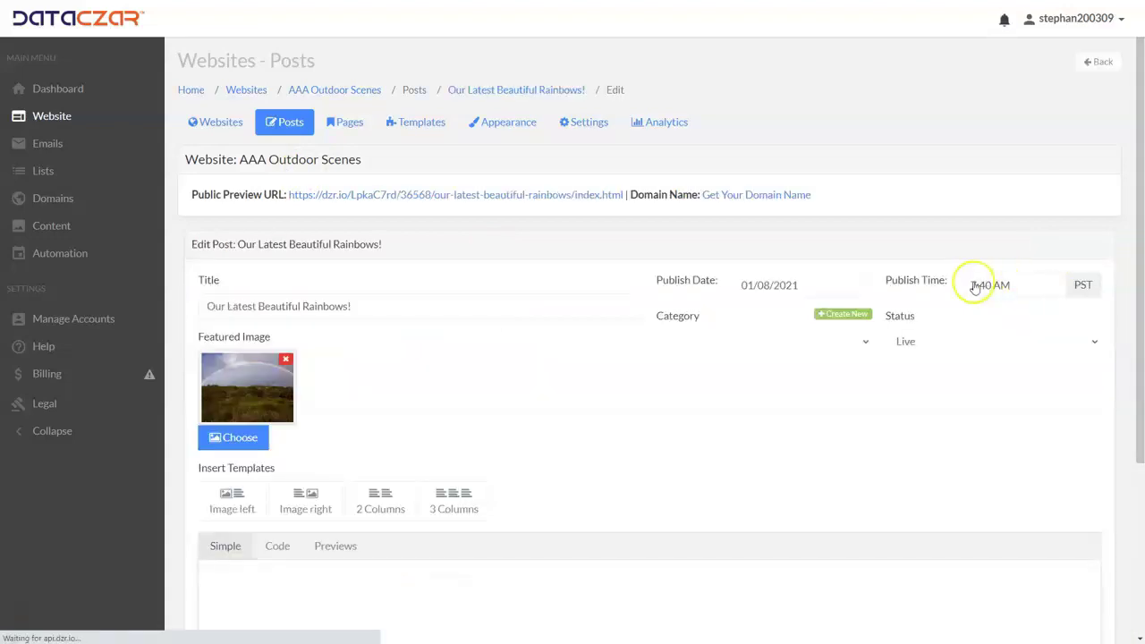
pyautogui.scroll(-1, 492, 369)
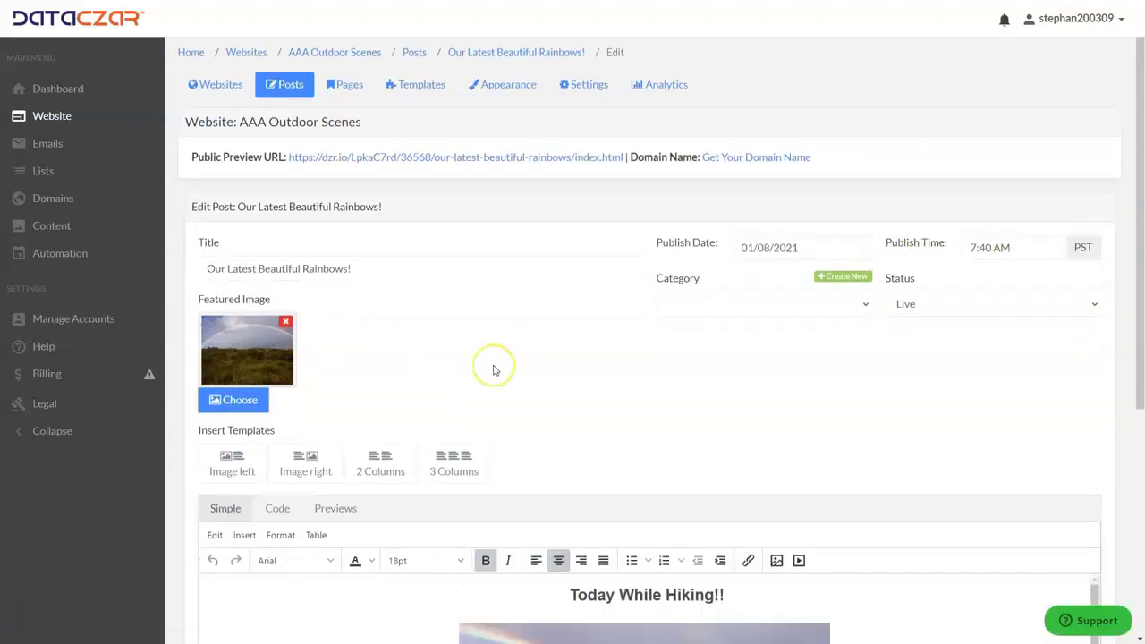
pyautogui.scroll(-1, 492, 369)
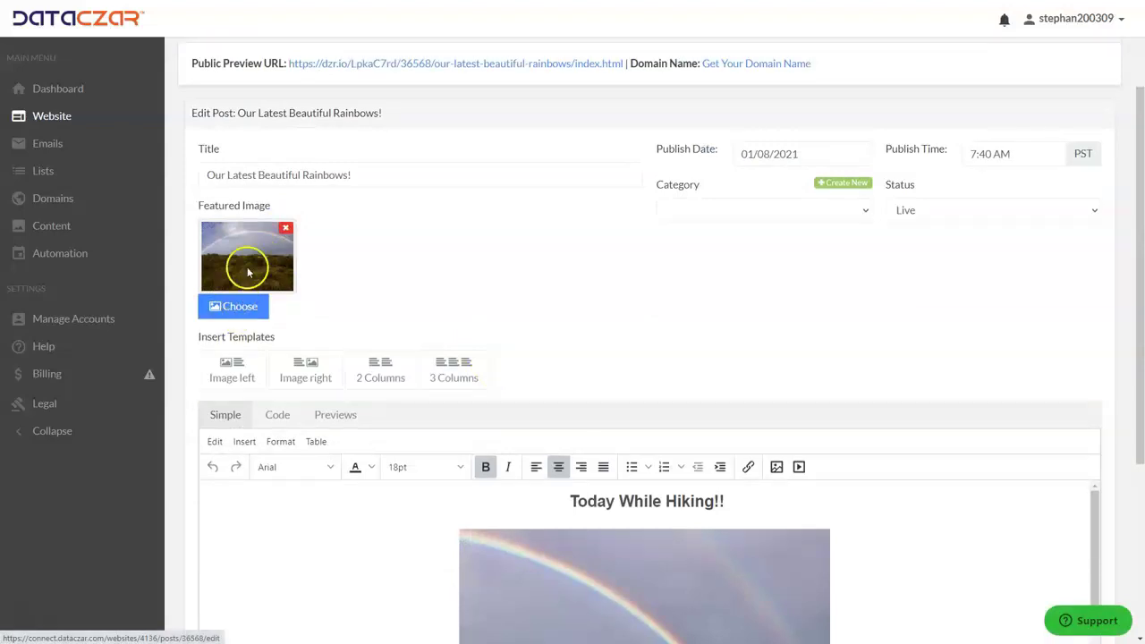
# - Paste 'One More Fantastic Rainbow!' under the trail photo at 14pt and start a new line
pyautogui.scroll(-3, 447, 227)
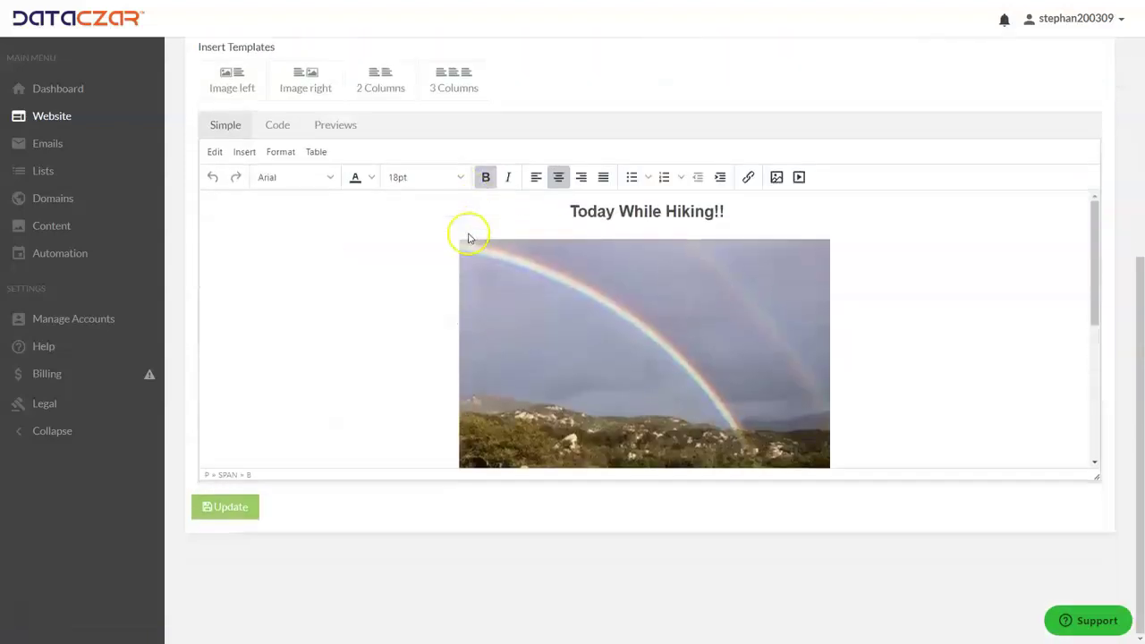
pyautogui.scroll(-5, 662, 231)
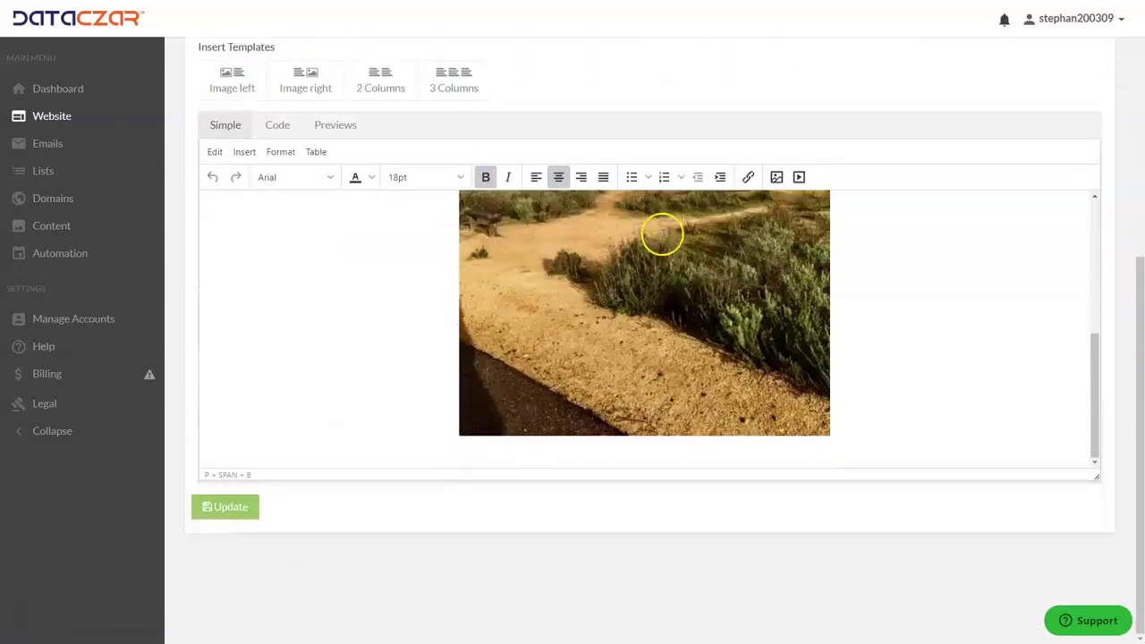
pyautogui.click(669, 456)
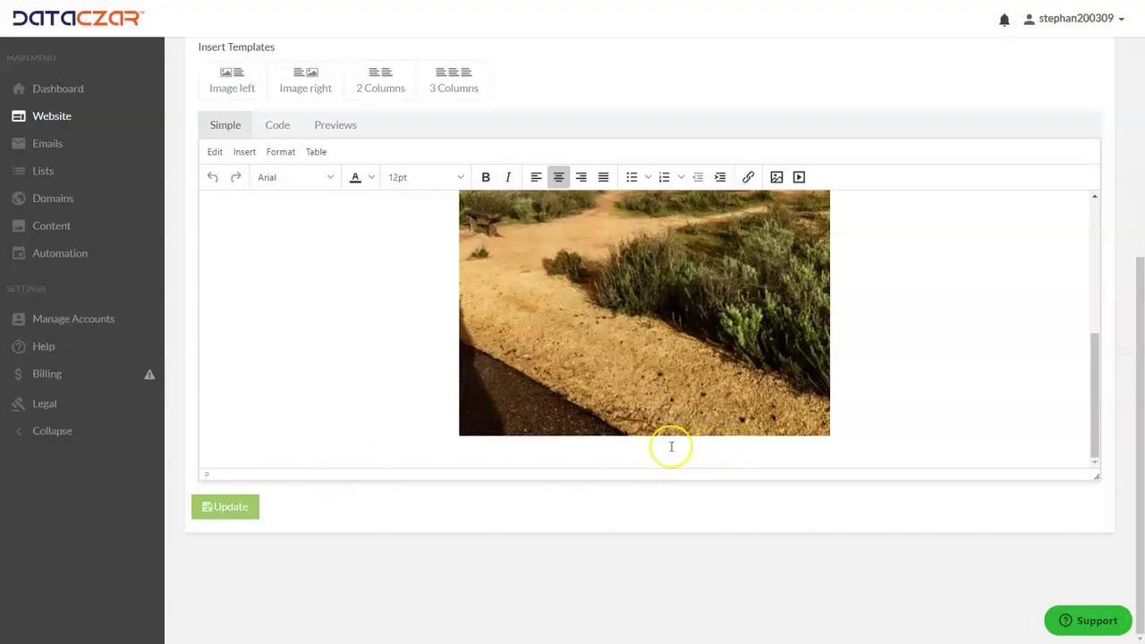
pyautogui.write('One More Fantastic Rainbow!')
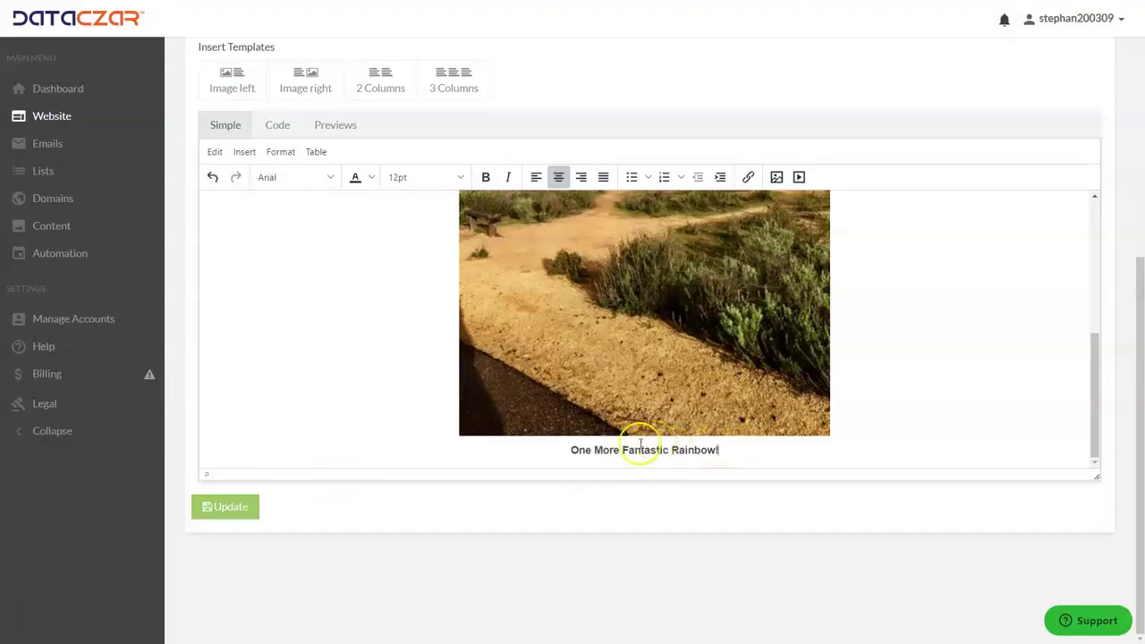
pyautogui.moveTo(732, 452); pyautogui.dragTo(566, 461)
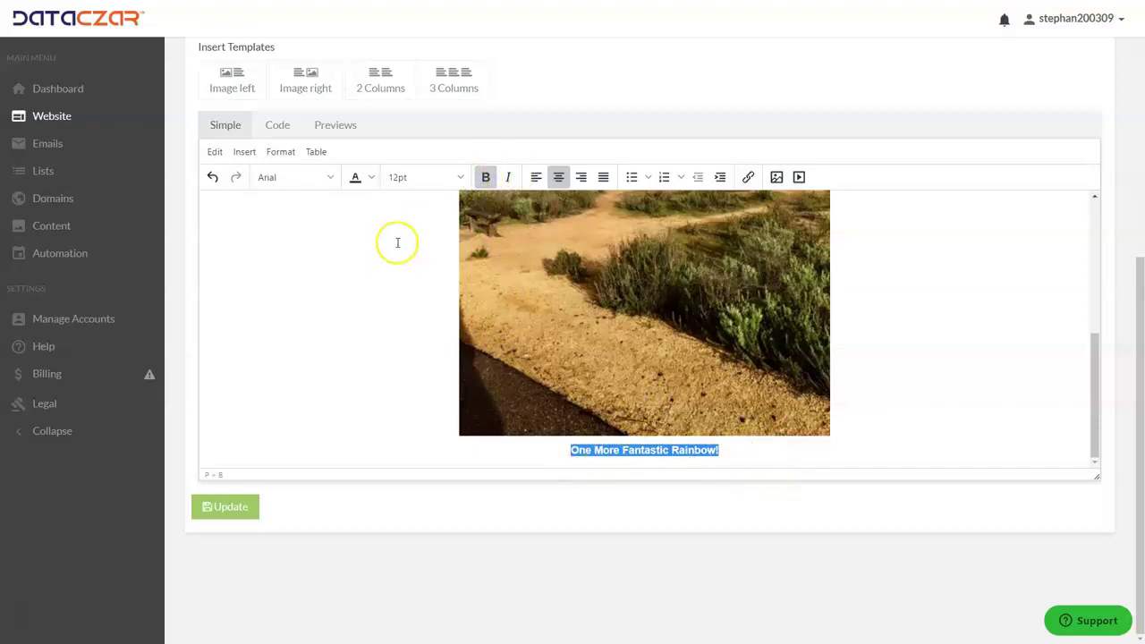
pyautogui.click(430, 177)
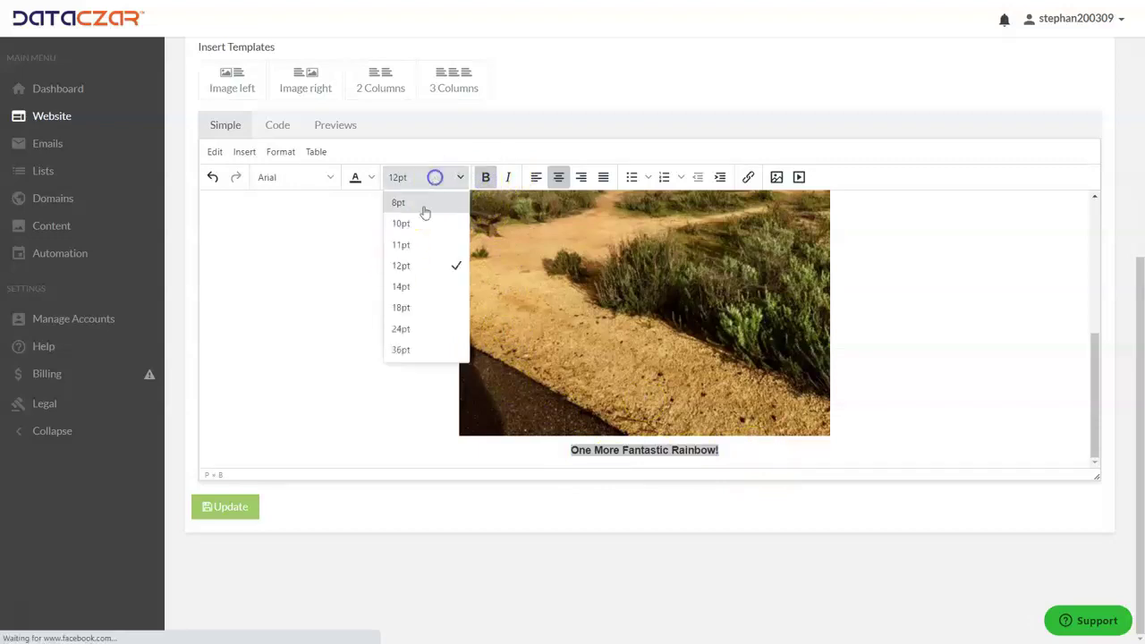
pyautogui.click(401, 286)
pyautogui.click(753, 449)
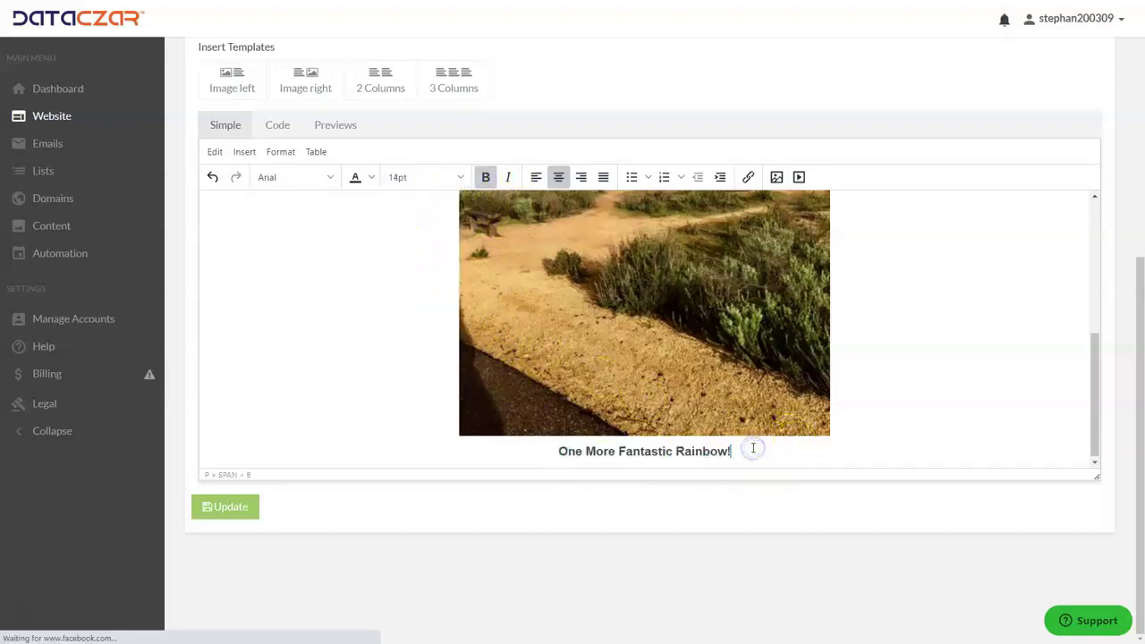
pyautogui.press('Return')
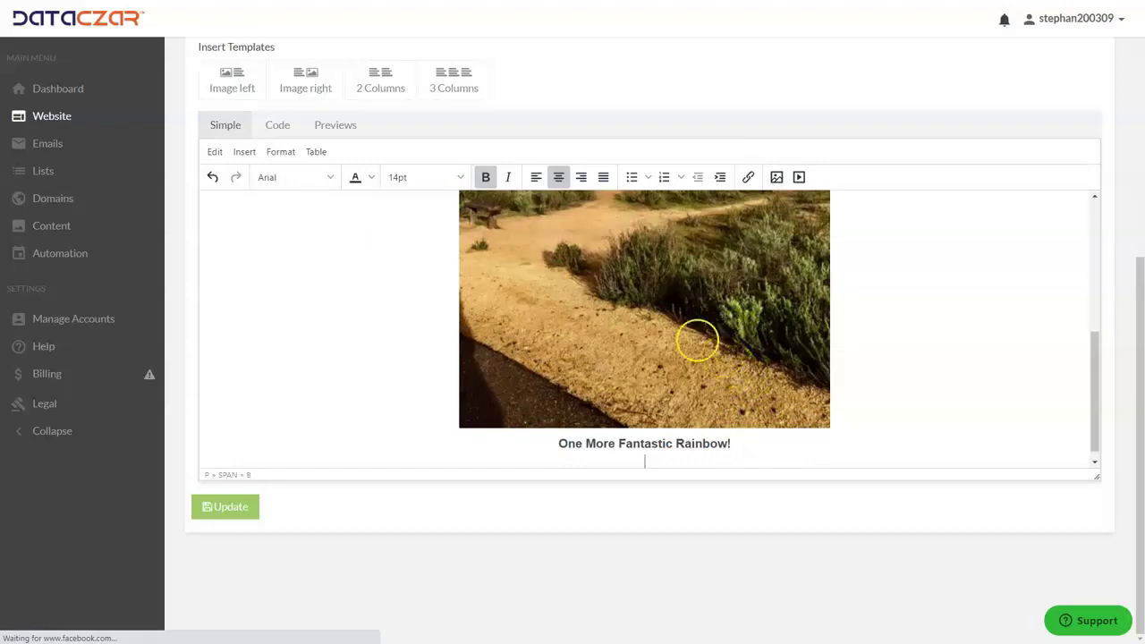
# - Upload a double-rainbow photo from Dataczar_All_2018Forward and insert it at 720×960
pyautogui.click(776, 177)
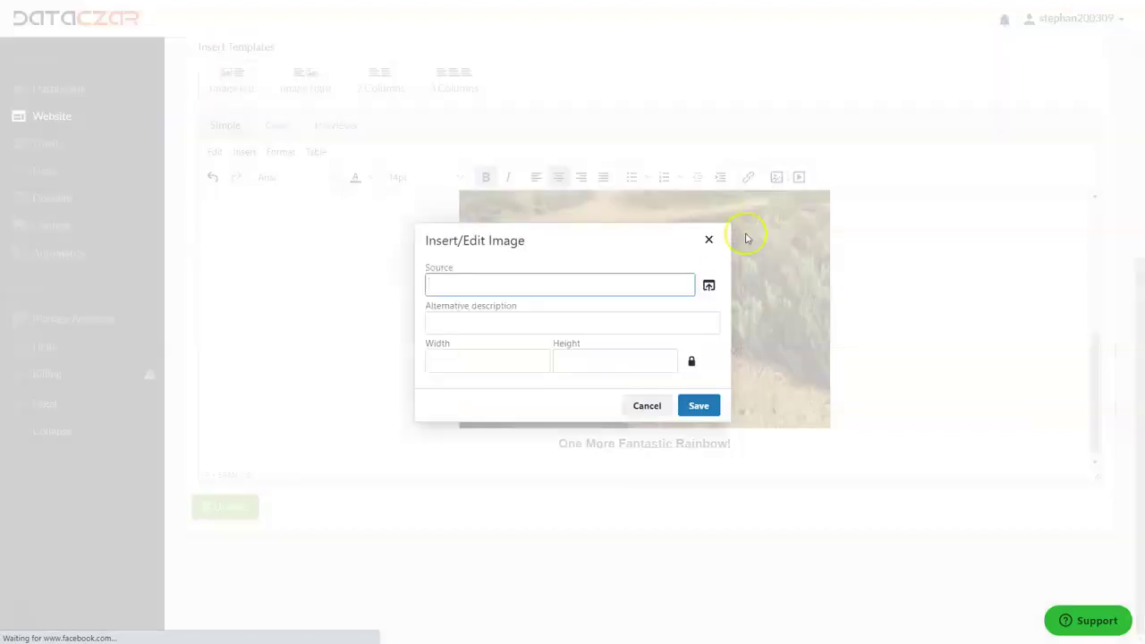
pyautogui.click(710, 286)
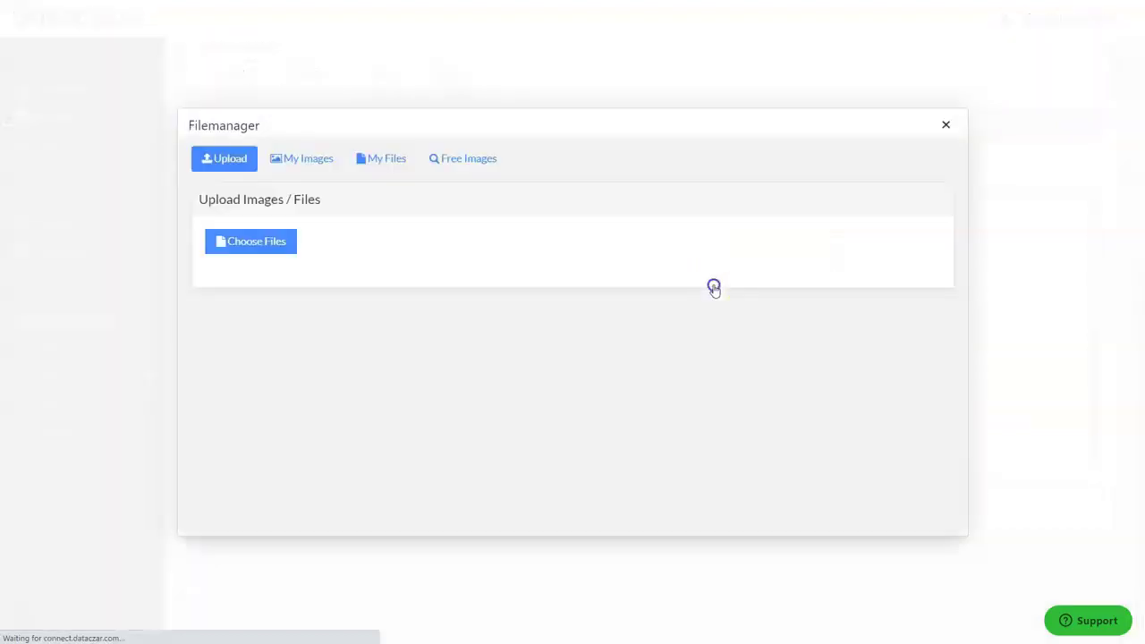
pyautogui.click(248, 241)
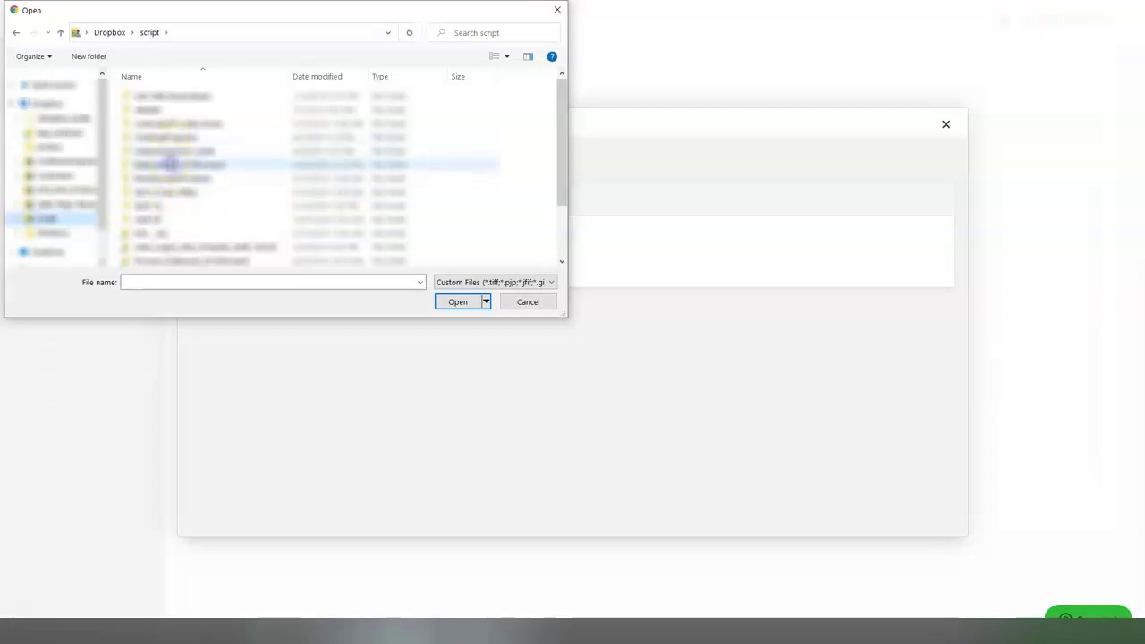
pyautogui.click(168, 164)
pyautogui.doubleClick(170, 165)
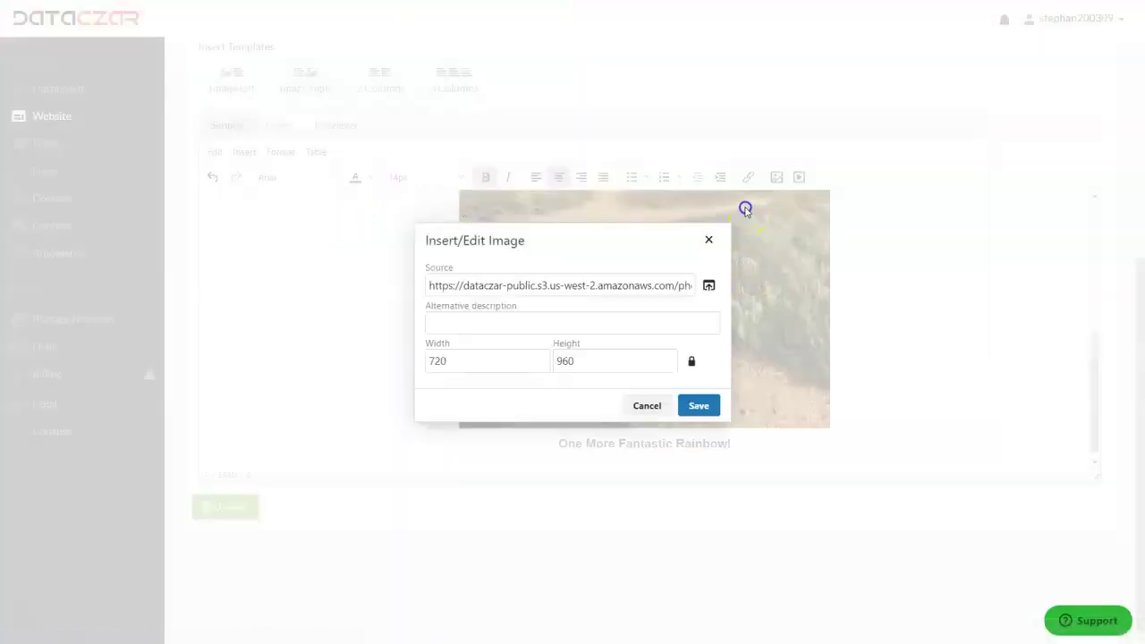
pyautogui.click(704, 407)
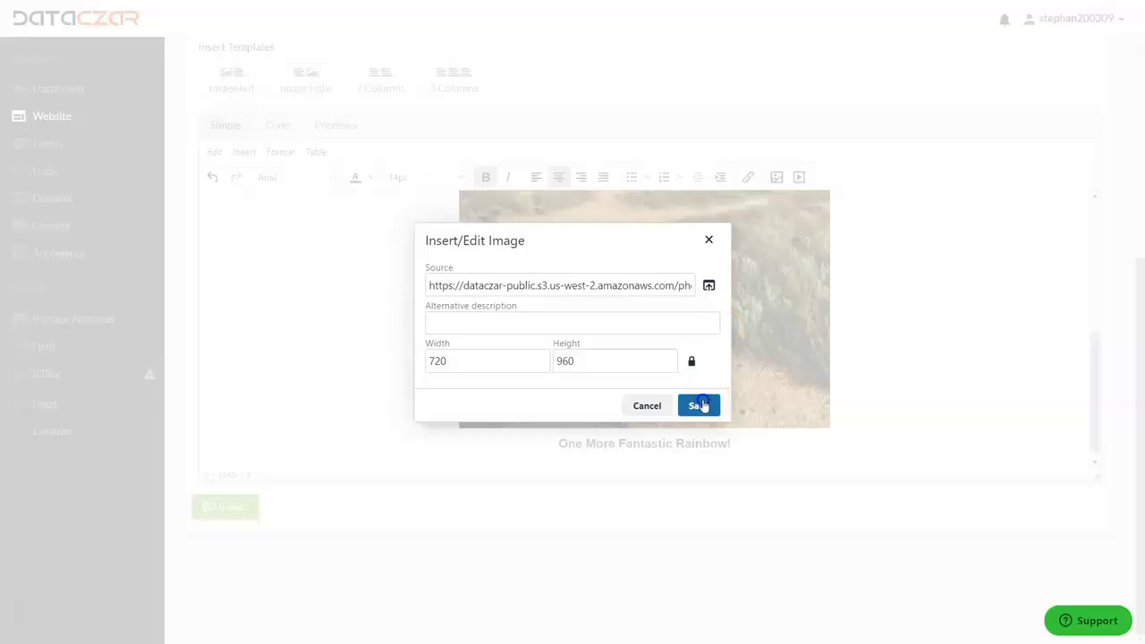
# - Add an empty line above and below the 'One More Fantastic Rainbow!' caption
pyautogui.scroll(3, 698, 380)
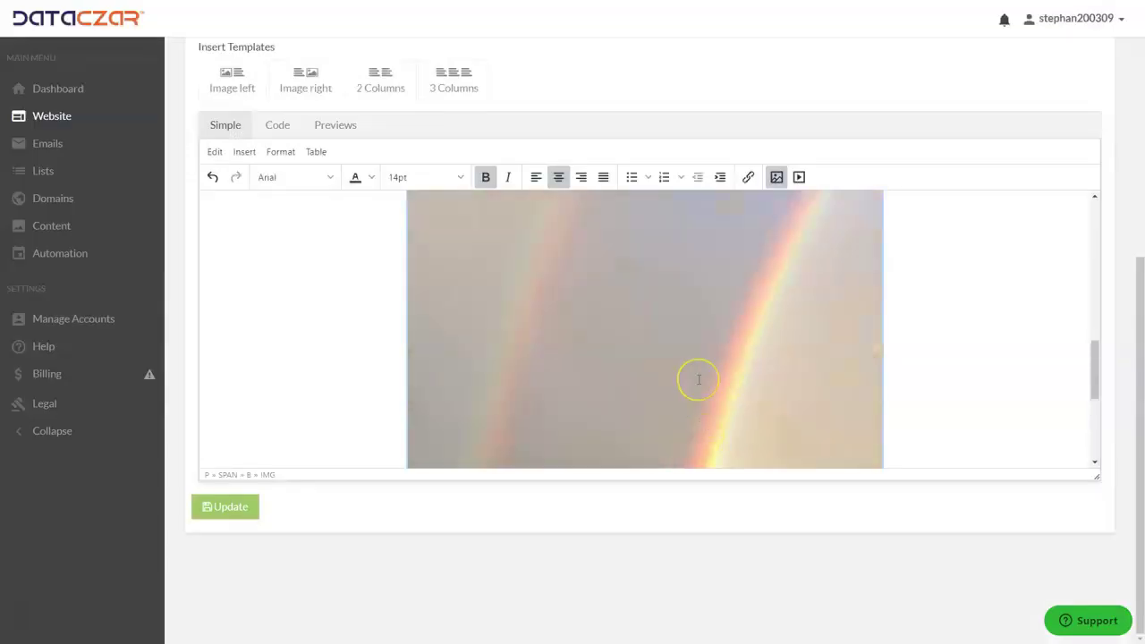
pyautogui.scroll(3, 697, 378)
pyautogui.scroll(-2, 697, 378)
pyautogui.scroll(-1, 698, 377)
pyautogui.click(697, 367)
pyautogui.scroll(1, 697, 366)
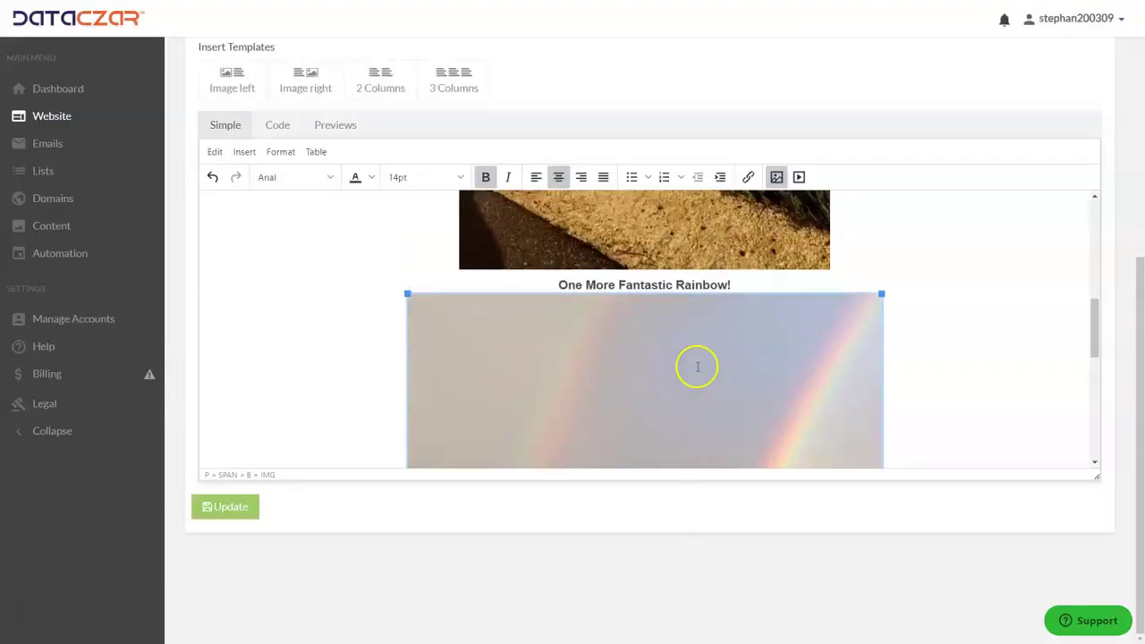
pyautogui.click(556, 285)
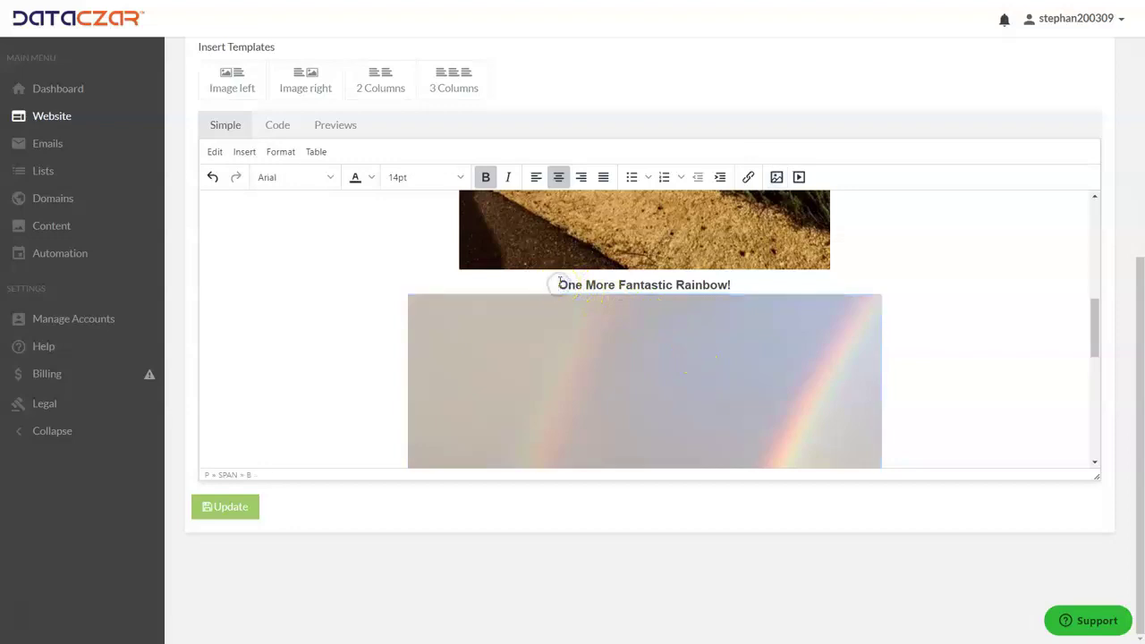
pyautogui.press('Return')
pyautogui.press('Return')
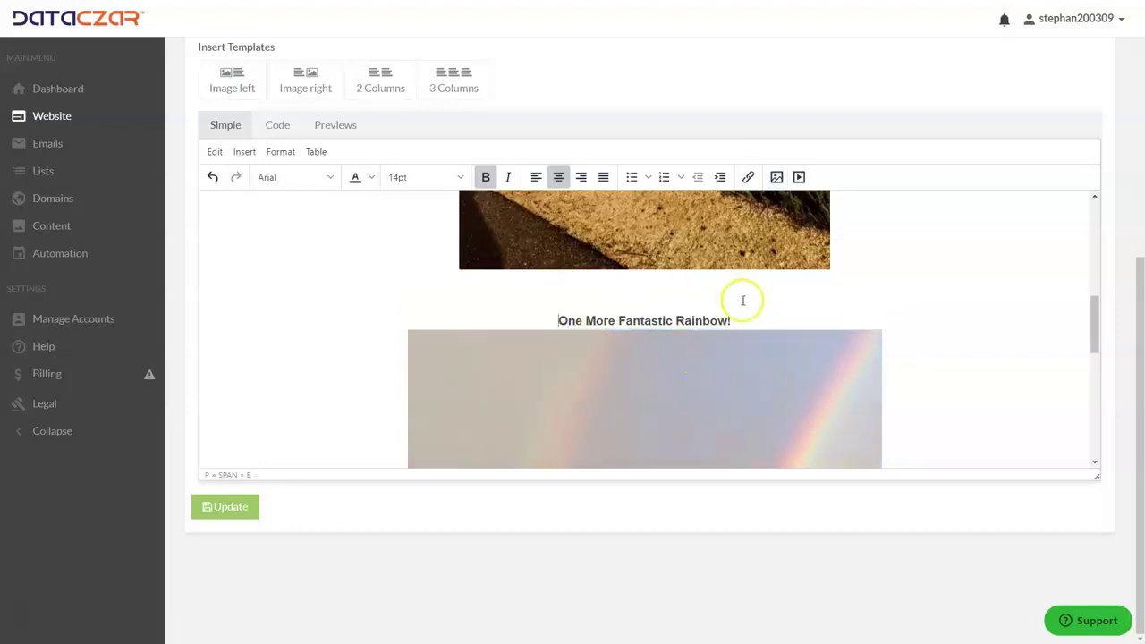
pyautogui.click(742, 320)
pyautogui.press('Return')
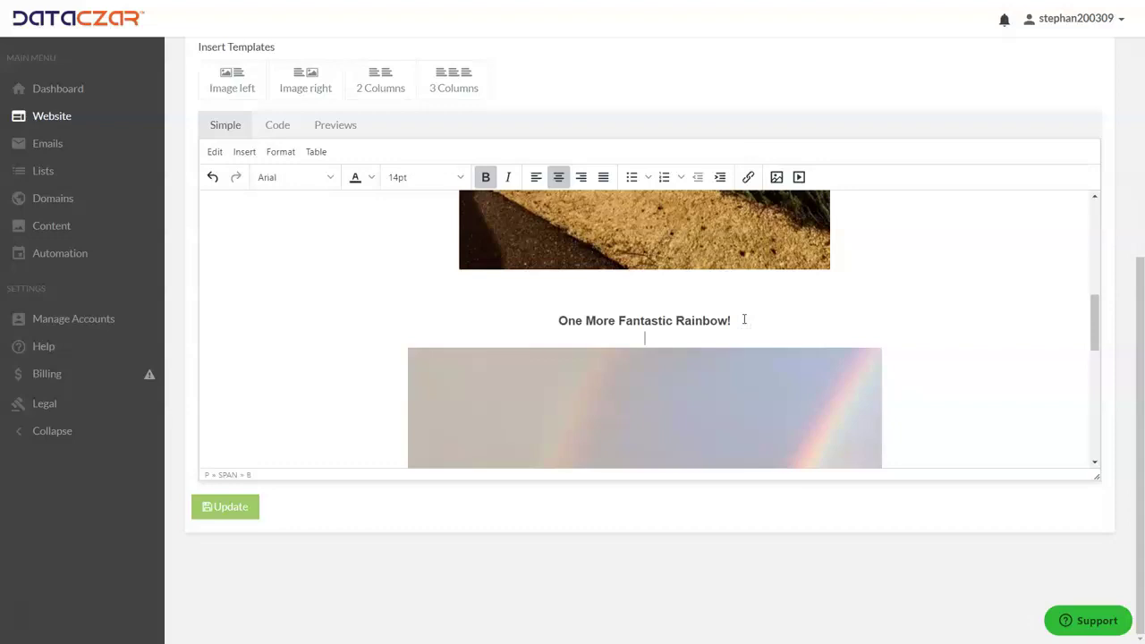
# - Enlarge the double-rainbow image by dragging its corner handle outward
pyautogui.scroll(-2, 695, 304)
pyautogui.scroll(-1, 685, 305)
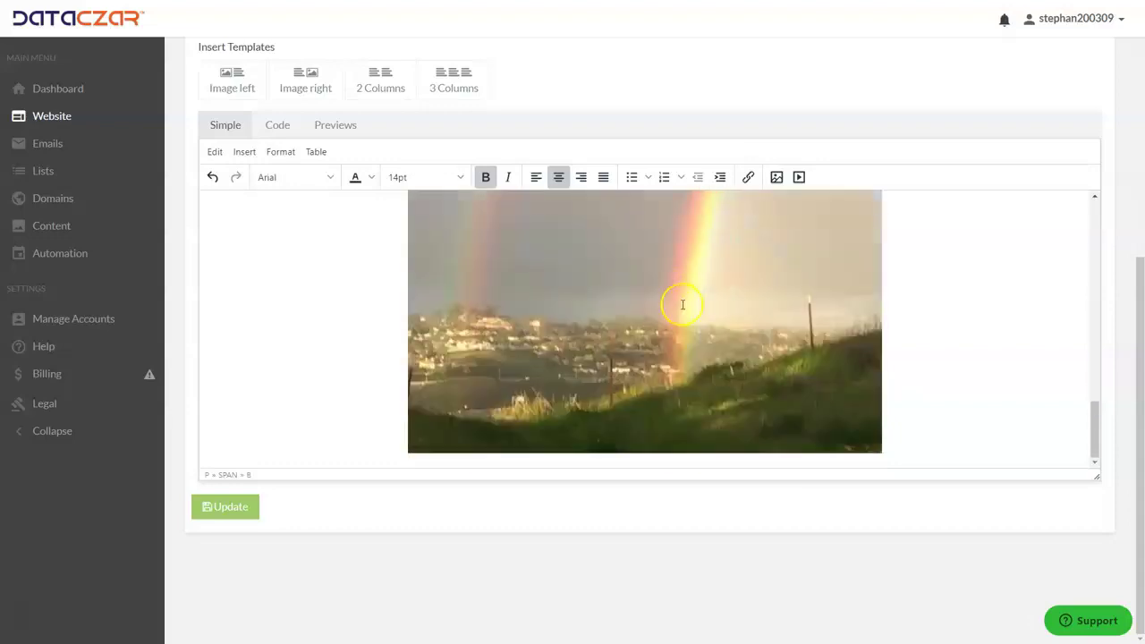
pyautogui.click(457, 369)
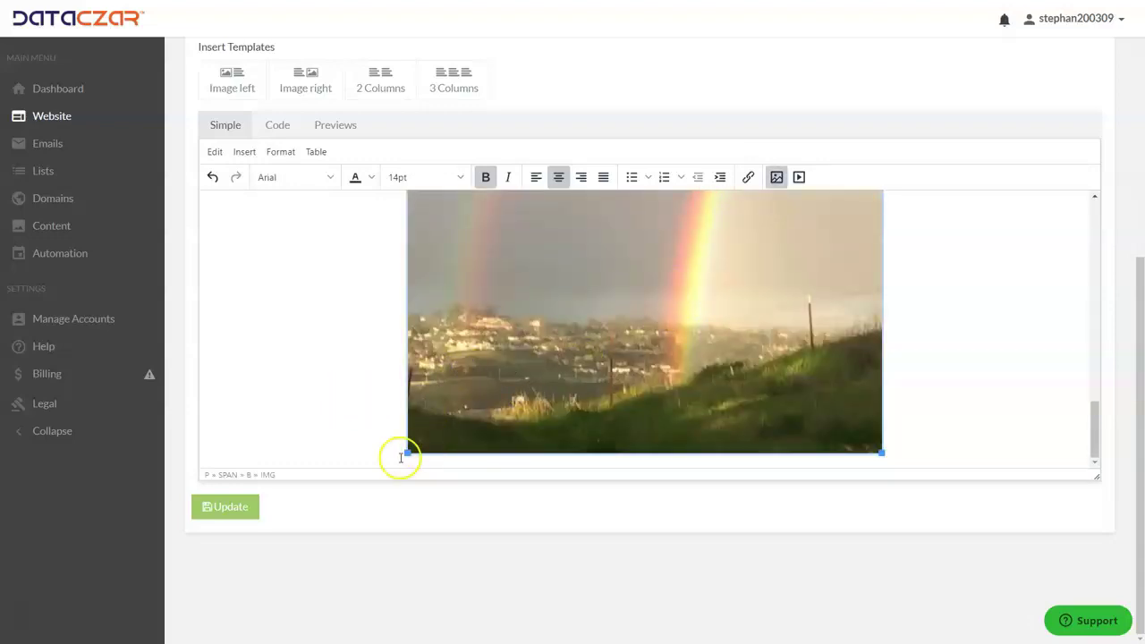
pyautogui.moveTo(407, 452); pyautogui.dragTo(365, 488)
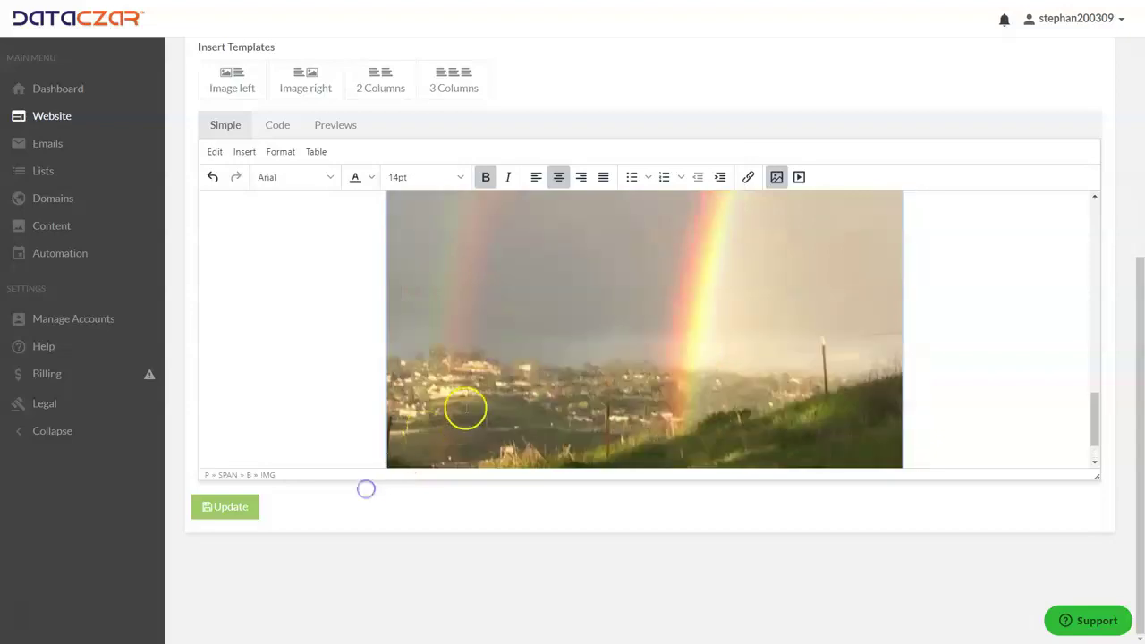
# - Save the rainbow post with Update
pyautogui.scroll(2, 489, 370)
pyautogui.scroll(-1, 489, 370)
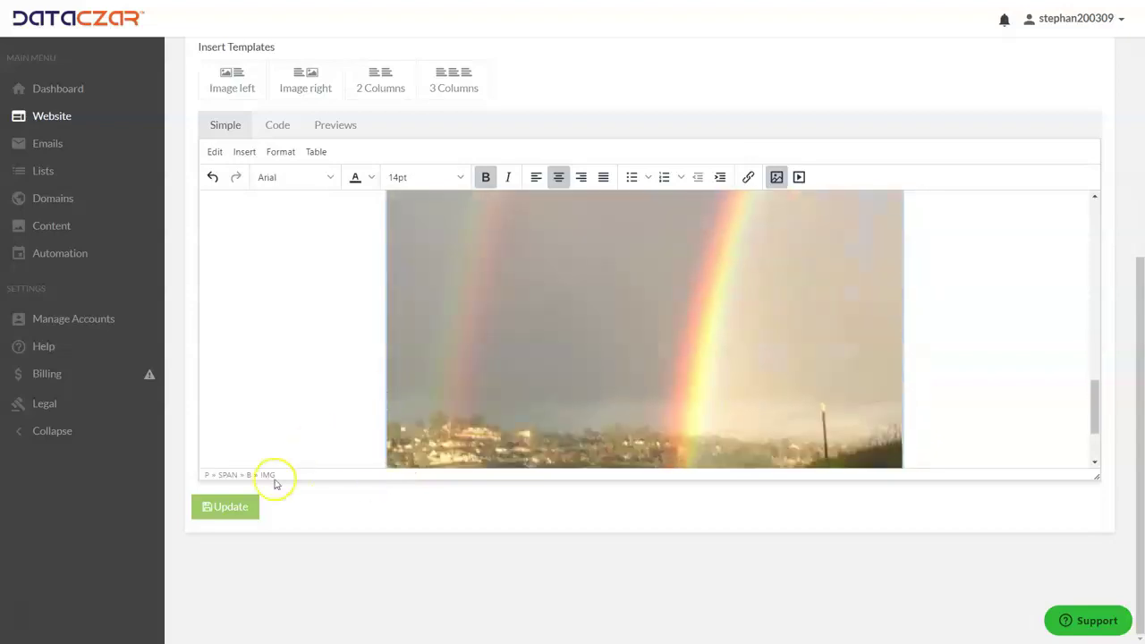
pyautogui.click(237, 514)
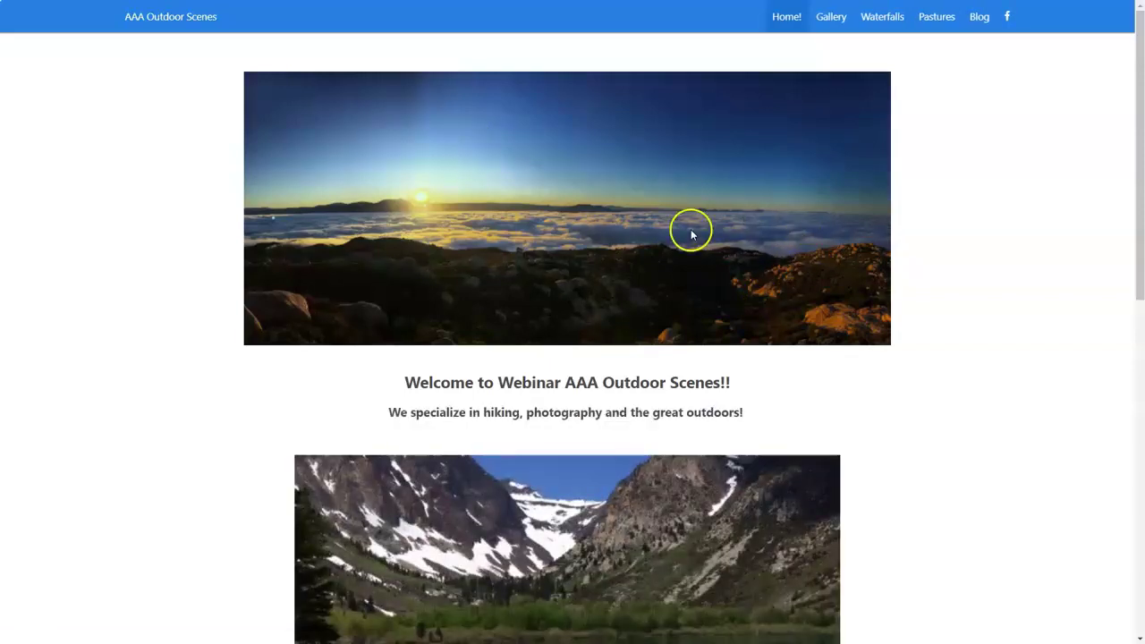
# - Go from the AAA Outdoor Scenes home page to the Blog page, down to 'Our Latest Beautiful Rainbows!'
pyautogui.scroll(-3, 690, 235)
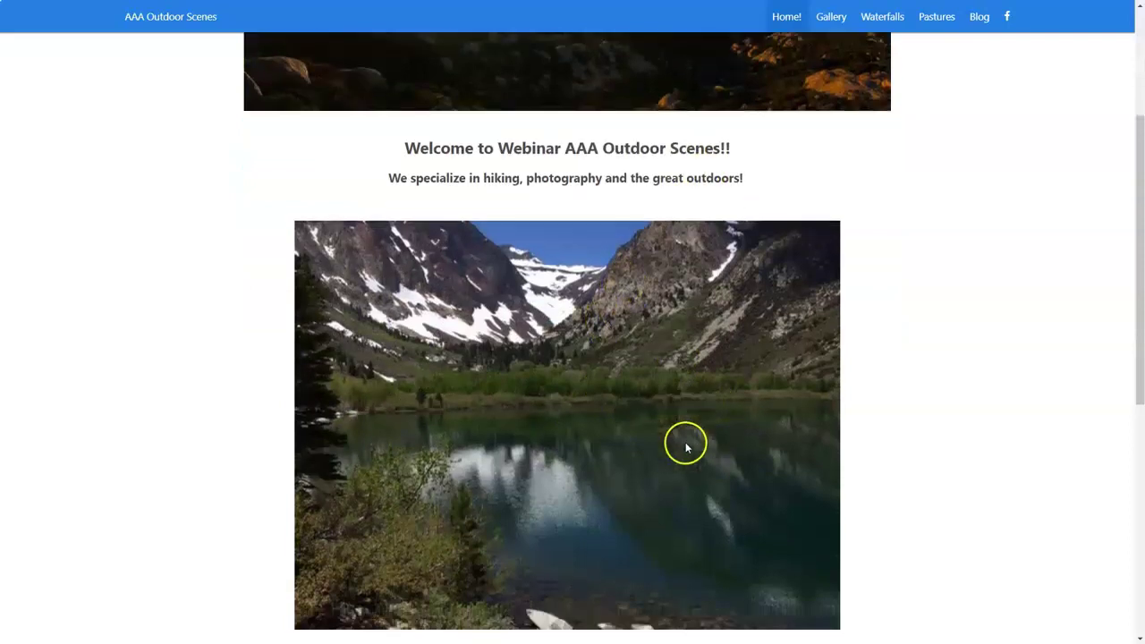
pyautogui.scroll(-3, 686, 447)
pyautogui.scroll(2, 665, 404)
pyautogui.scroll(2, 621, 298)
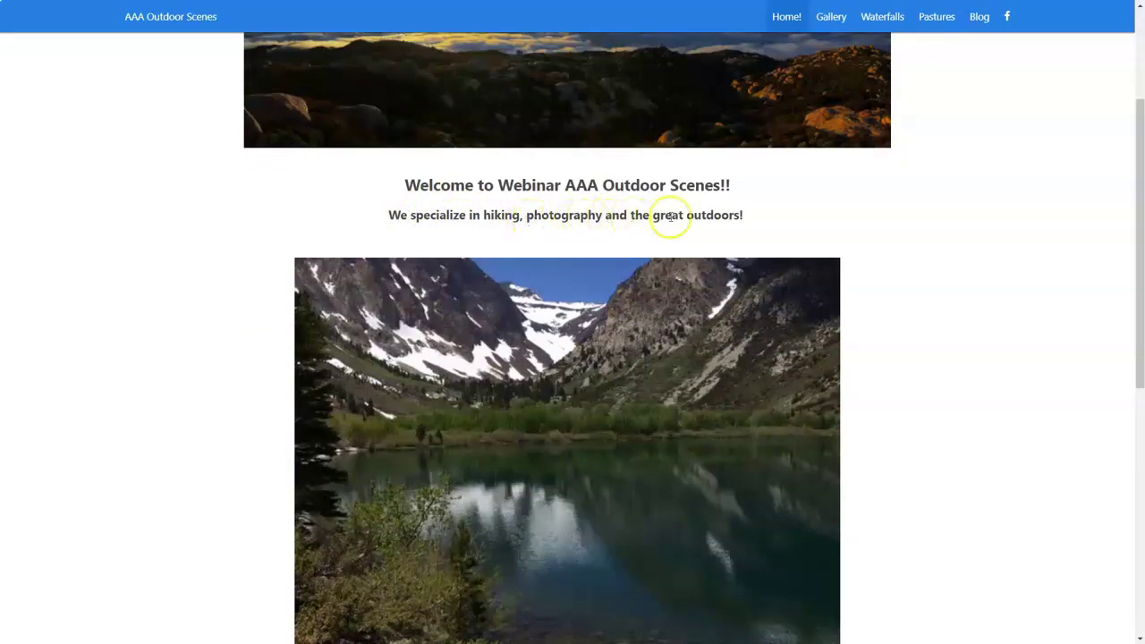
pyautogui.click(980, 23)
pyautogui.scroll(-3, 849, 164)
pyautogui.scroll(-4, 817, 177)
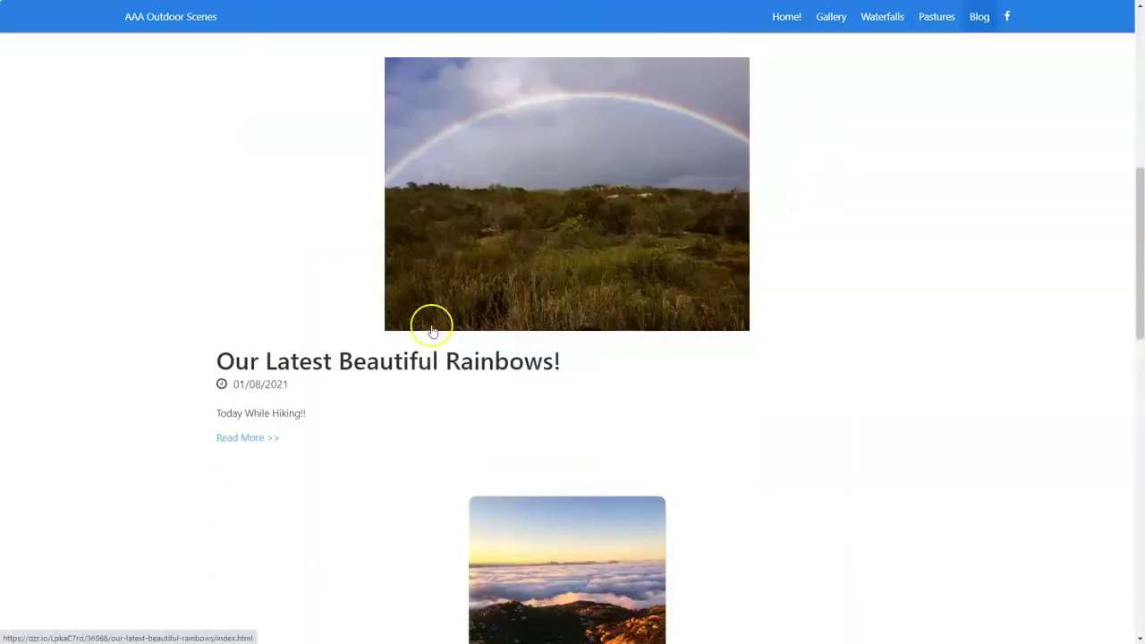
# - Open the full rainbow post and check its bold caption and enlarged double-rainbow photo
pyautogui.click(240, 440)
pyautogui.scroll(-4, 424, 322)
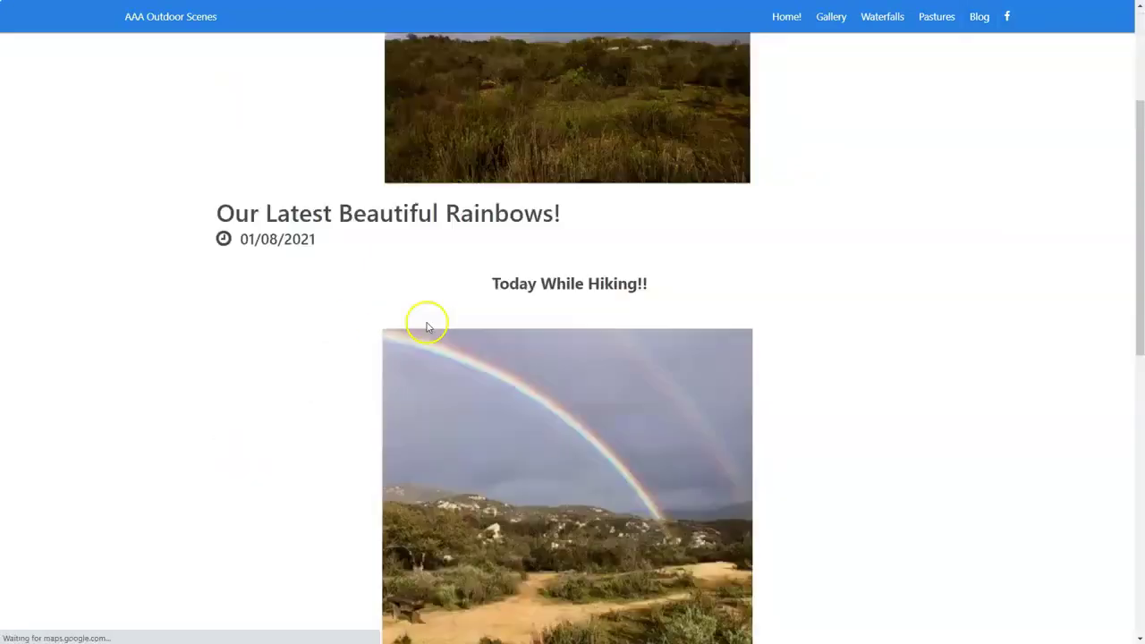
pyautogui.scroll(-2, 554, 261)
pyautogui.scroll(-2, 554, 261)
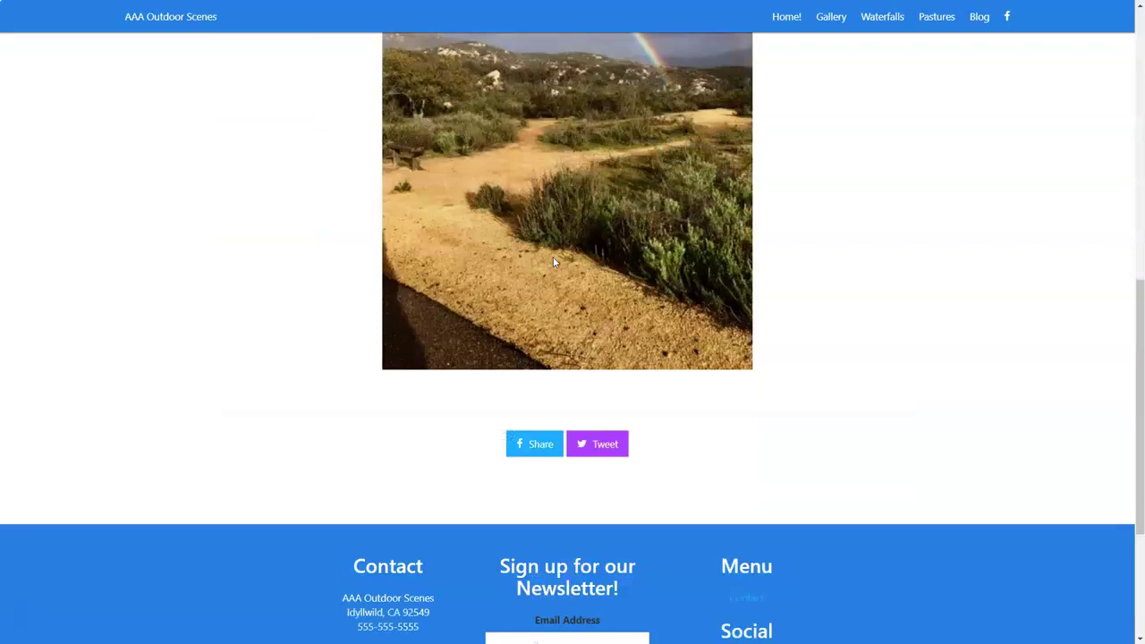
pyautogui.scroll(2, 554, 259)
pyautogui.scroll(5, 555, 259)
pyautogui.scroll(1, 554, 263)
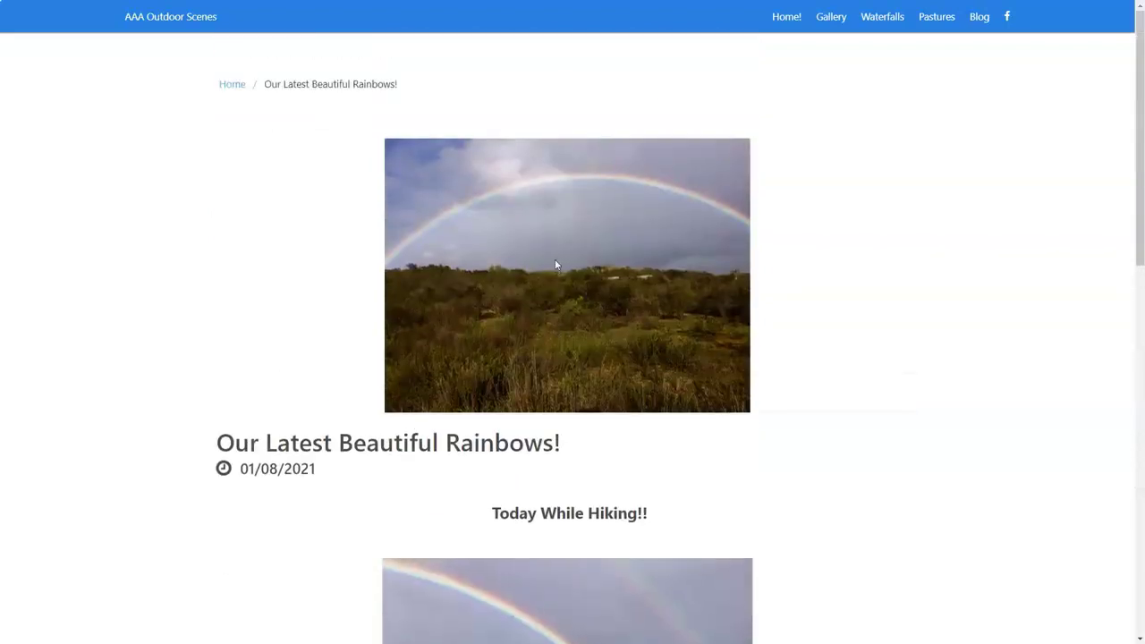
pyautogui.scroll(-1, 555, 264)
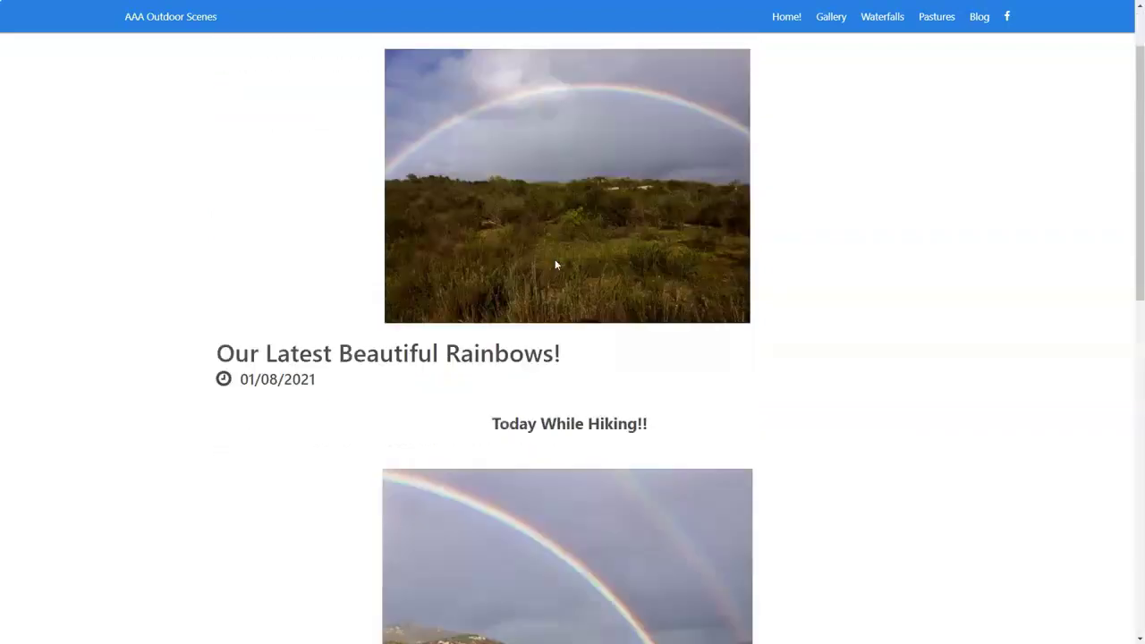
pyautogui.scroll(1, 555, 264)
pyautogui.scroll(-2, 554, 264)
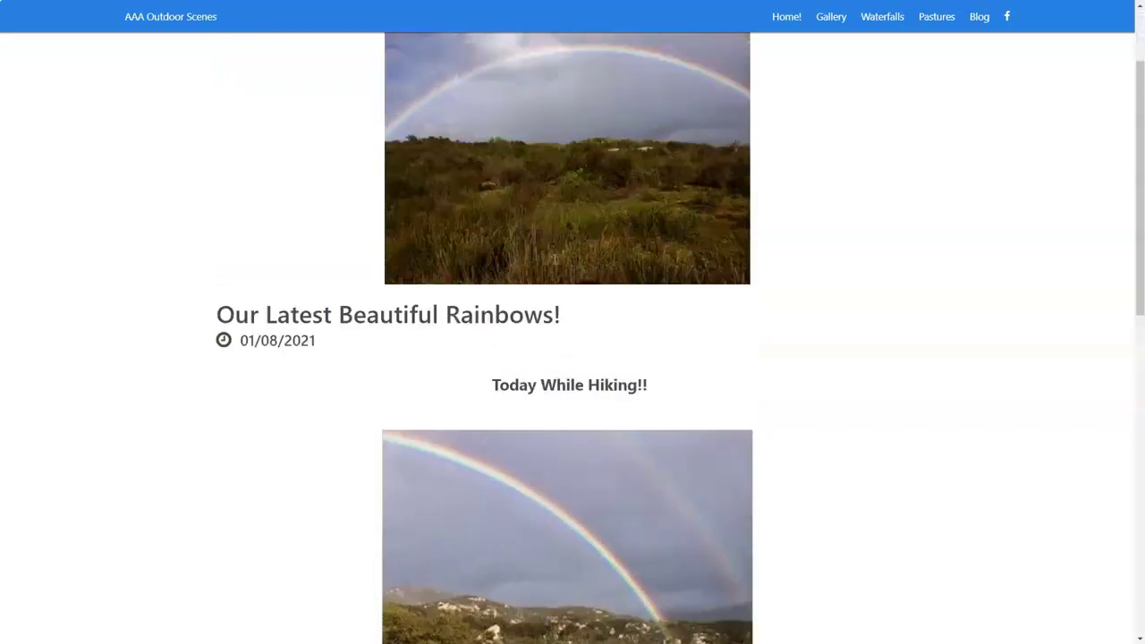
pyautogui.scroll(1, 554, 264)
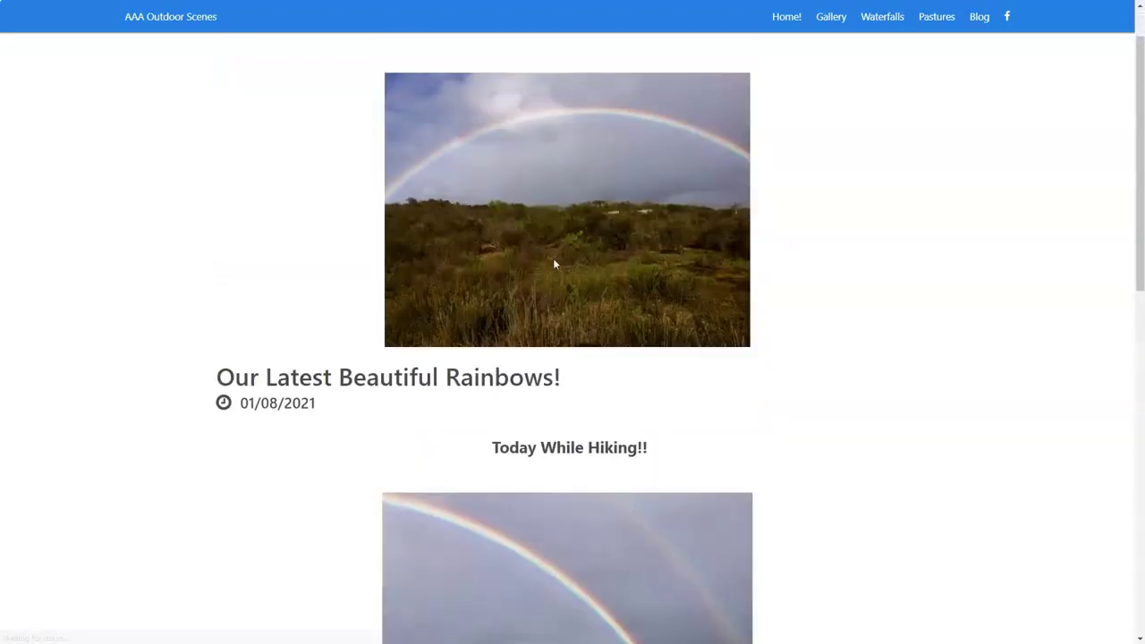
pyautogui.scroll(-4, 760, 198)
pyautogui.scroll(-5, 760, 200)
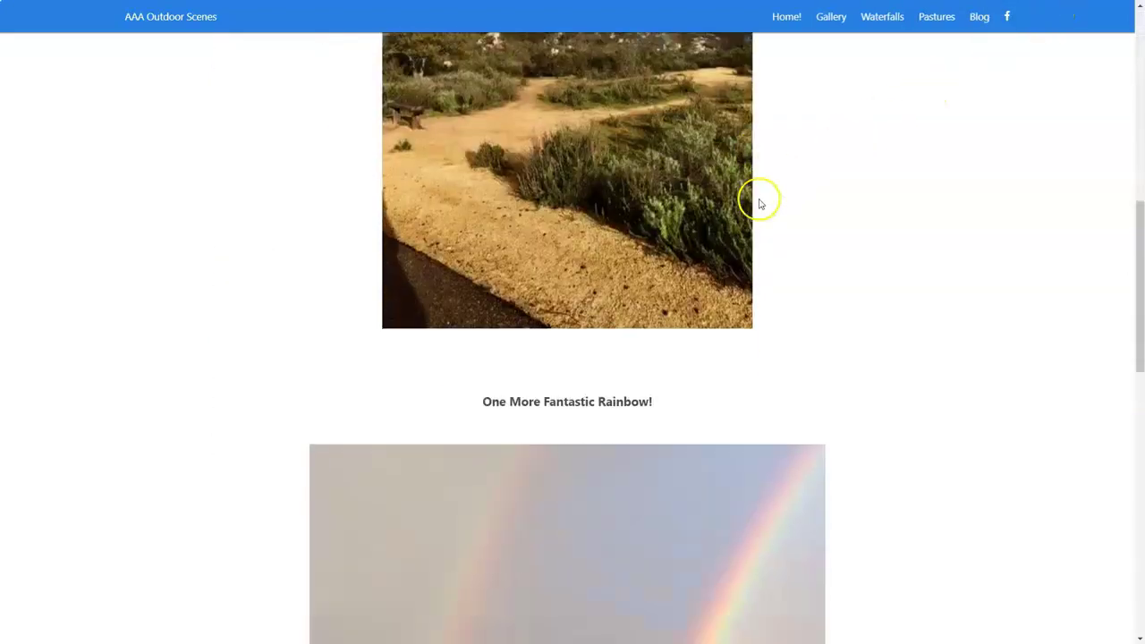
pyautogui.scroll(-2, 757, 200)
pyautogui.scroll(-4, 754, 204)
pyautogui.scroll(-3, 753, 205)
pyautogui.scroll(-1, 753, 205)
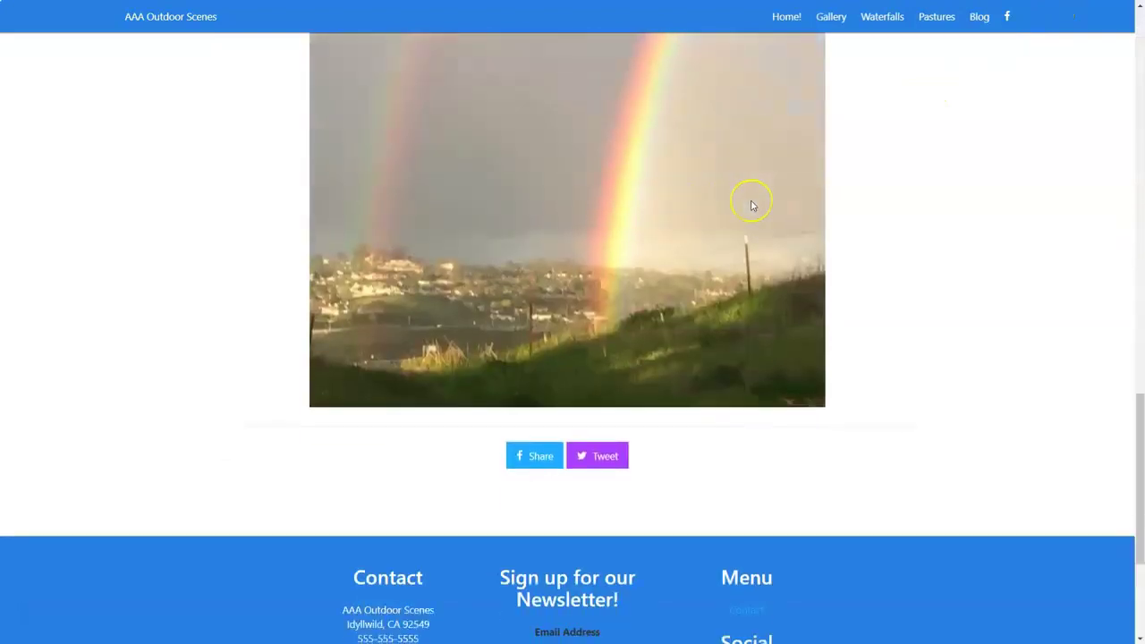
pyautogui.scroll(3, 753, 205)
pyautogui.scroll(4, 752, 207)
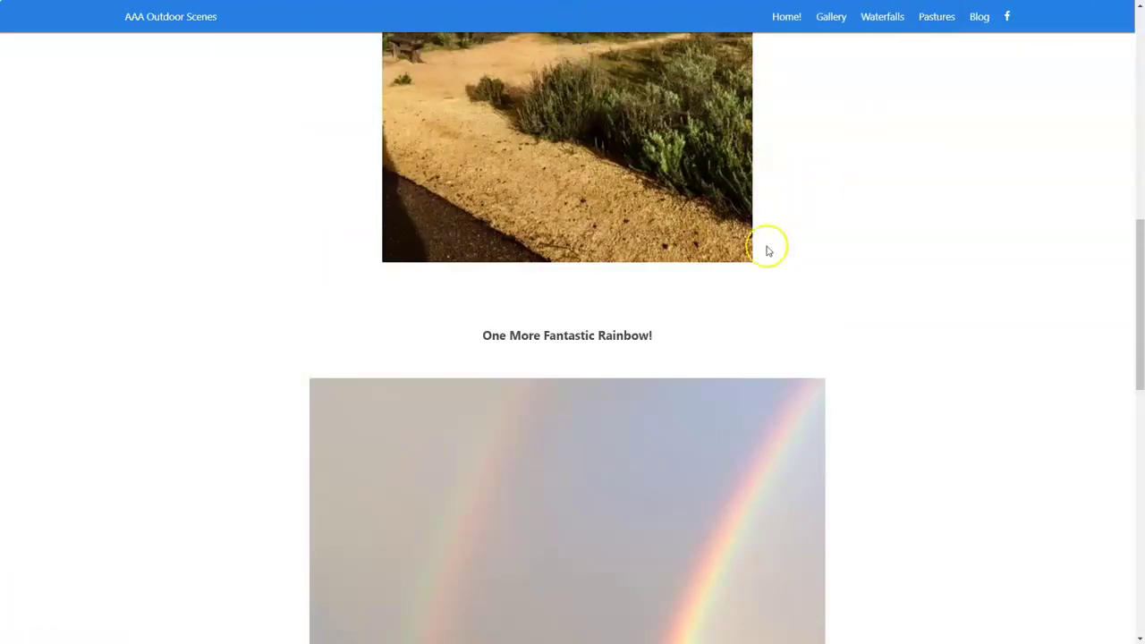
pyautogui.scroll(4, 658, 295)
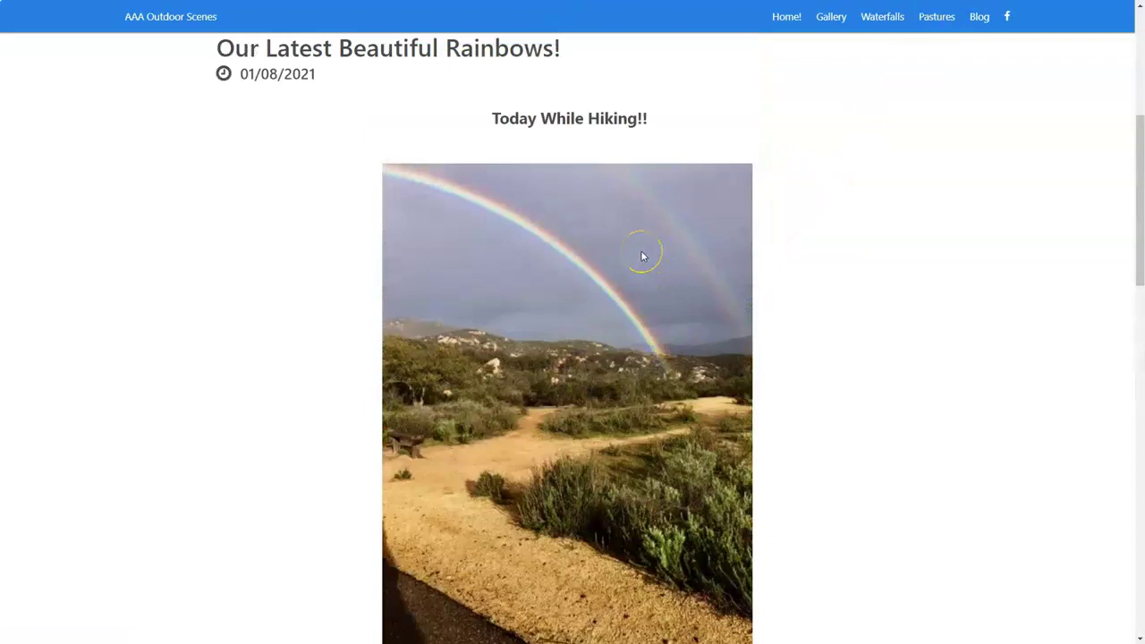
# - Scroll through the post once more, then return to the site's Home! page
pyautogui.scroll(-4, 641, 253)
pyautogui.scroll(-4, 608, 264)
pyautogui.scroll(-2, 537, 237)
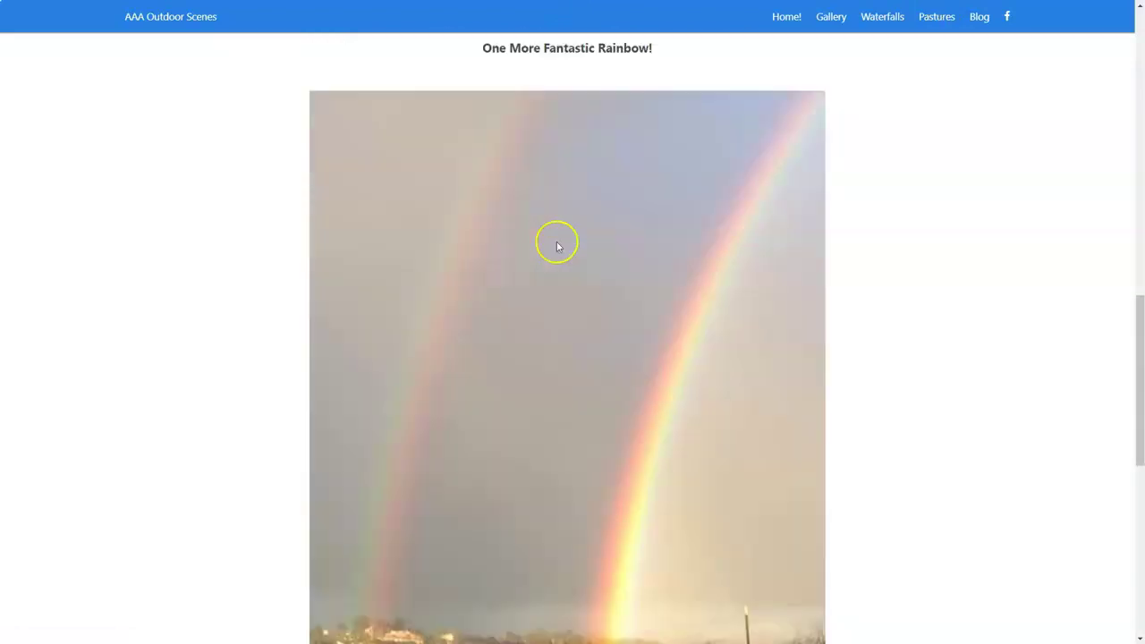
pyautogui.scroll(-2, 568, 295)
pyautogui.scroll(-1, 576, 323)
pyautogui.scroll(4, 577, 317)
pyautogui.scroll(5, 572, 300)
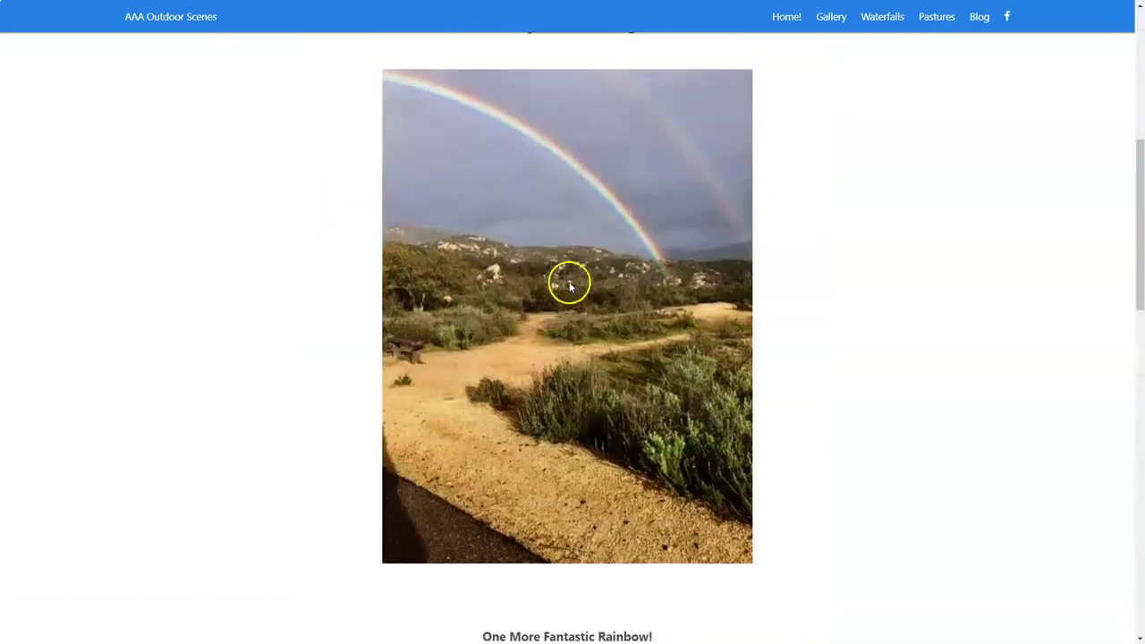
pyautogui.scroll(10, 570, 286)
pyautogui.click(785, 18)
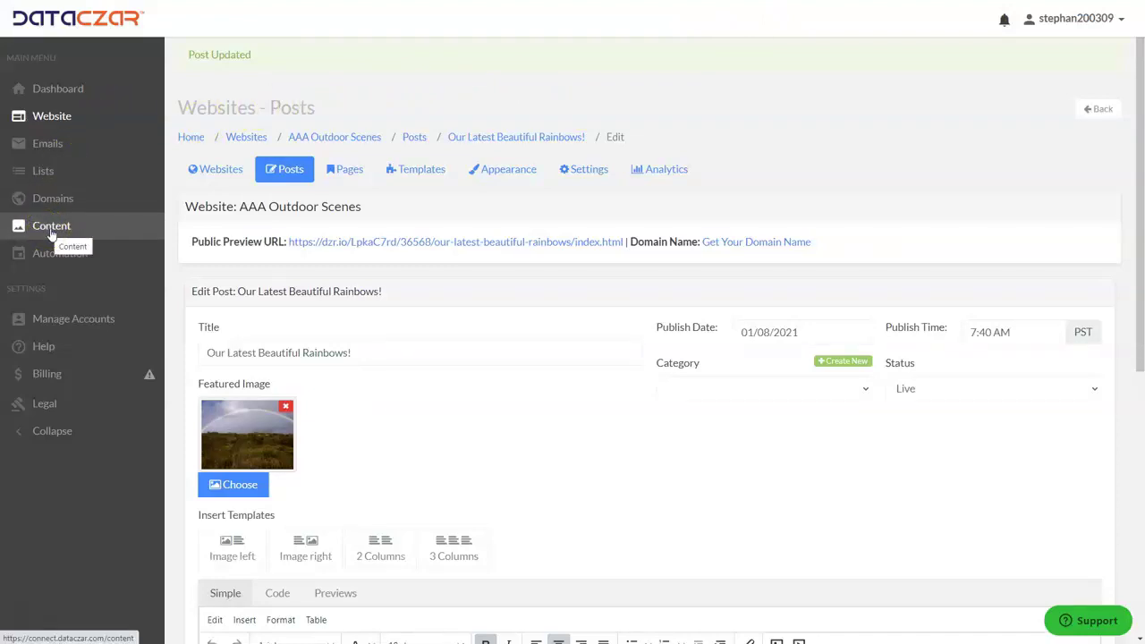
# - Browse My Images in the Content library and the Help page, then return to the Dashboard
pyautogui.click(51, 228)
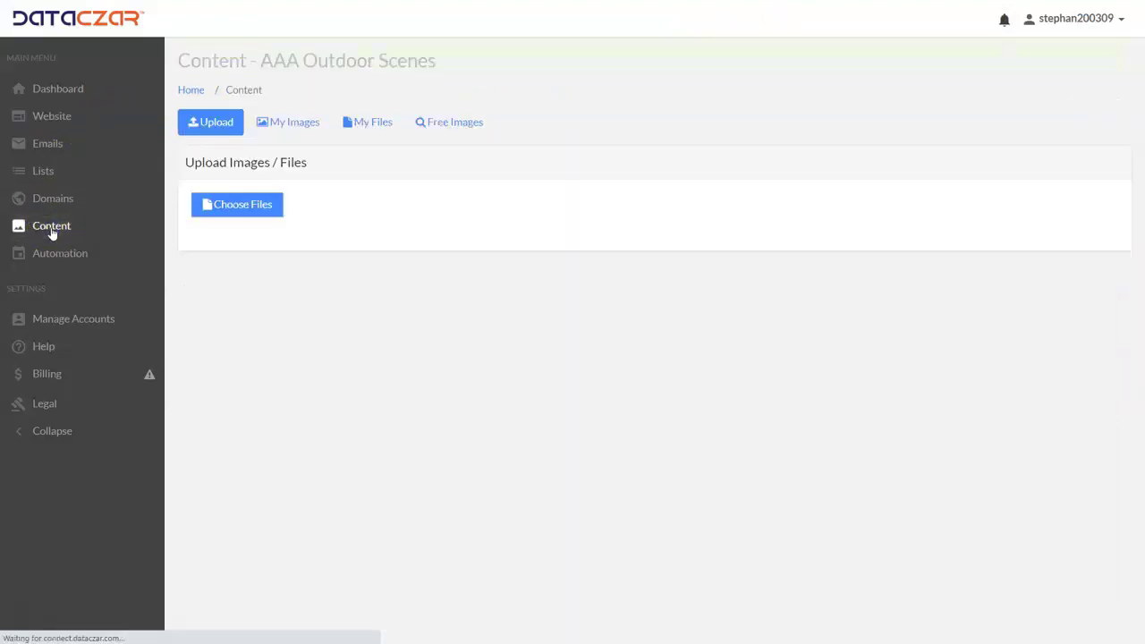
pyautogui.click(299, 130)
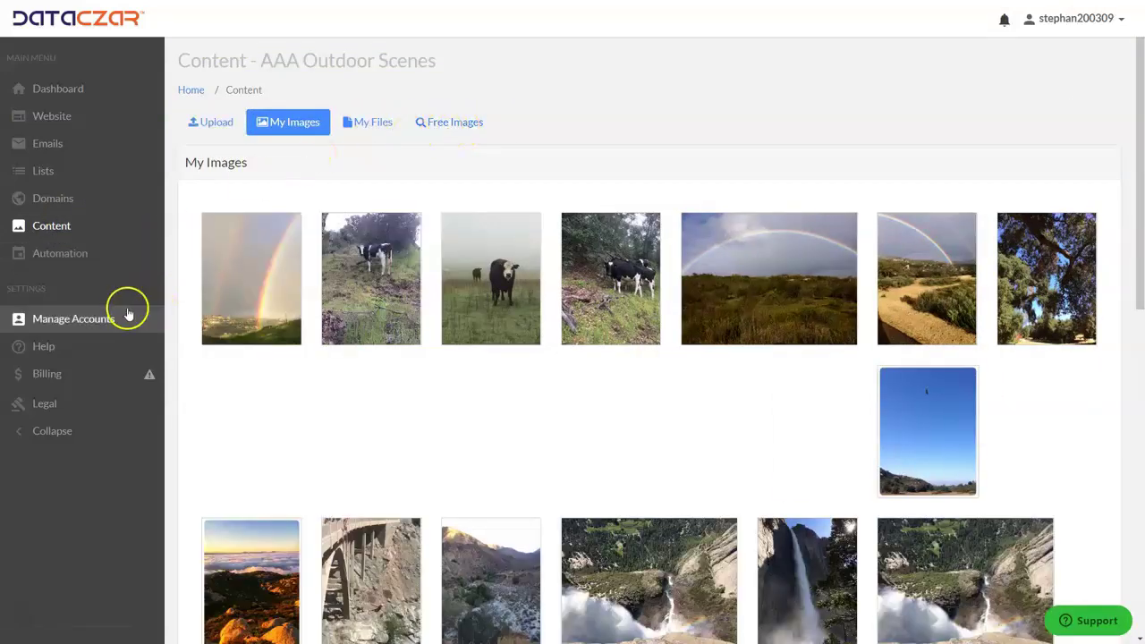
pyautogui.click(43, 349)
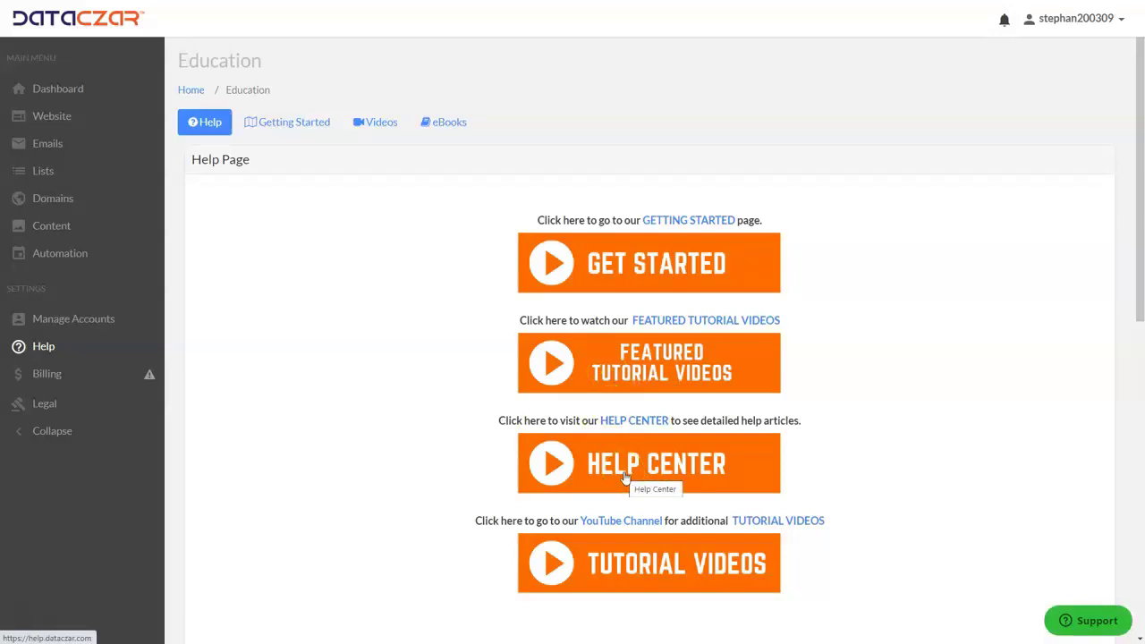
pyautogui.click(79, 97)
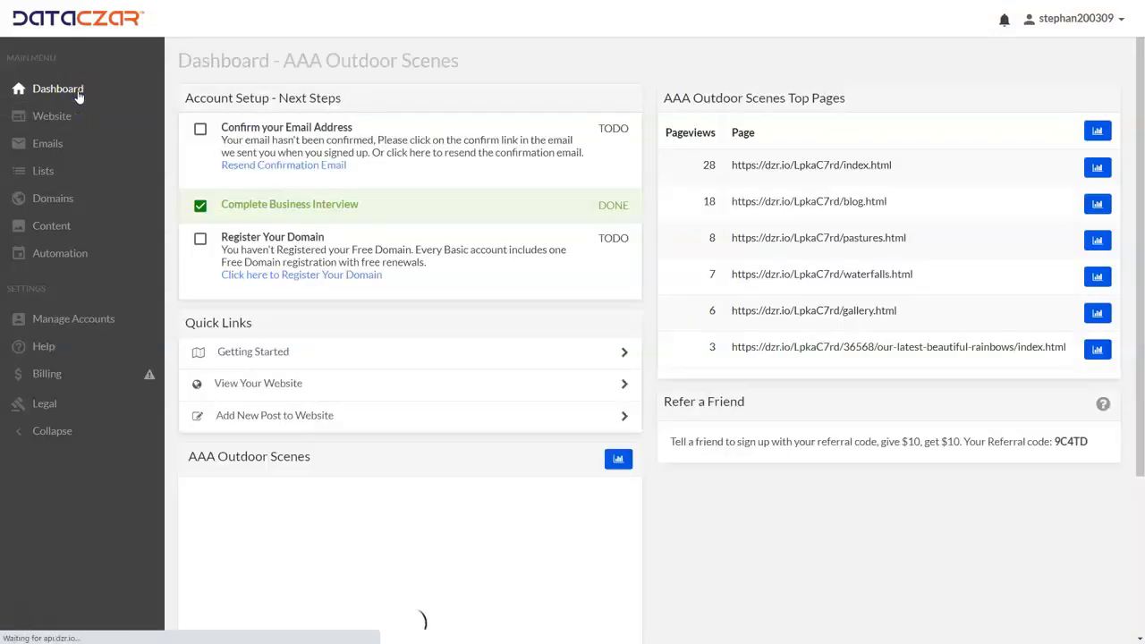